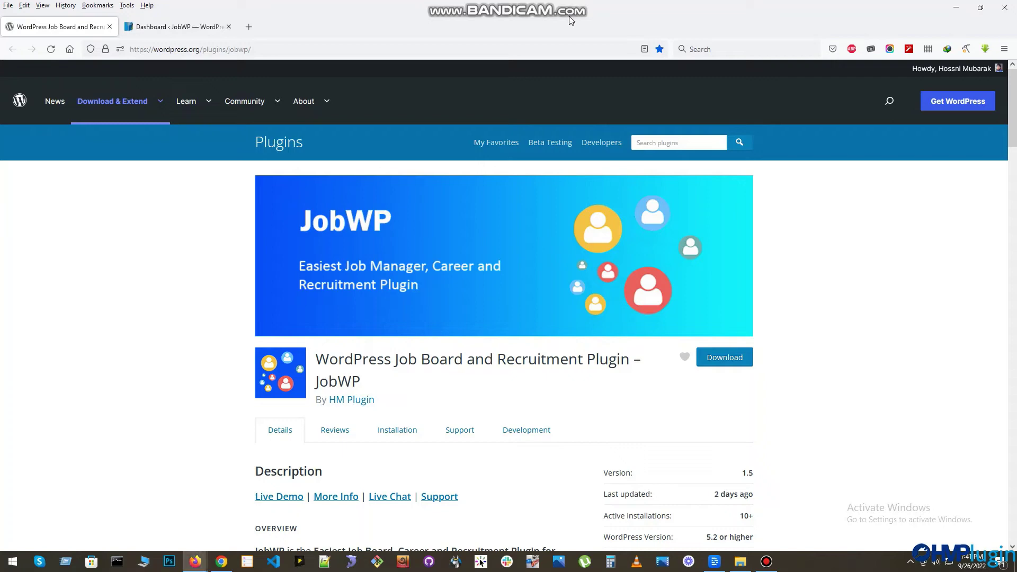
# - Review the JobWP plugin page, then switch to the site's WordPress dashboard
pyautogui.scroll(-3, 208, 238)
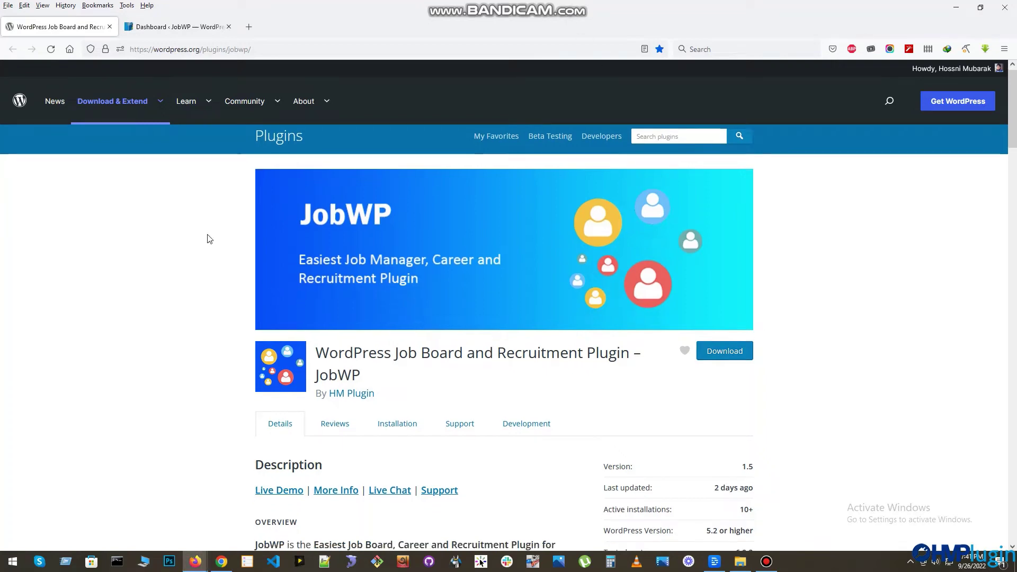
pyautogui.scroll(-1, 208, 238)
pyautogui.scroll(5, 207, 238)
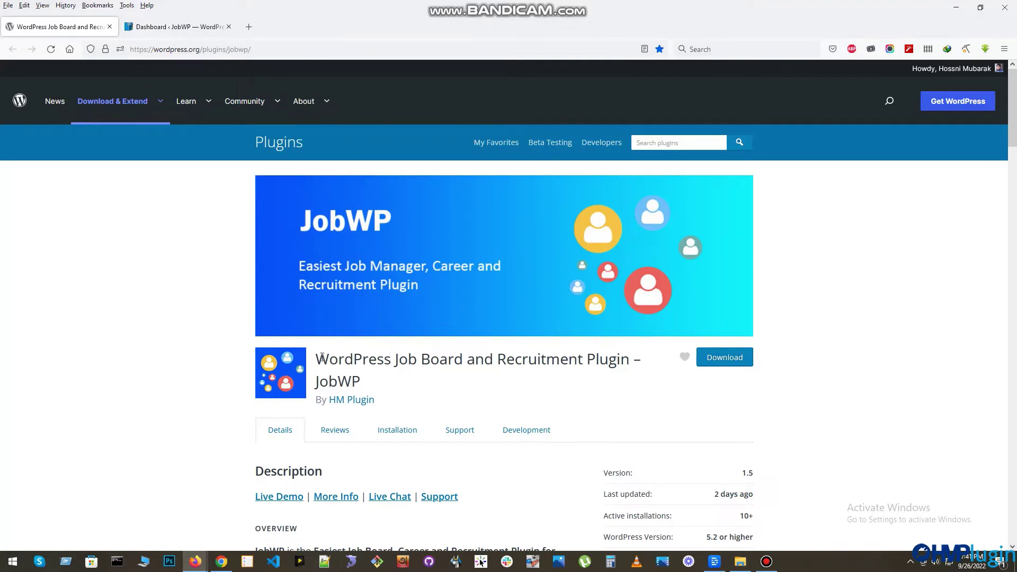
pyautogui.moveTo(322, 358); pyautogui.dragTo(546, 360)
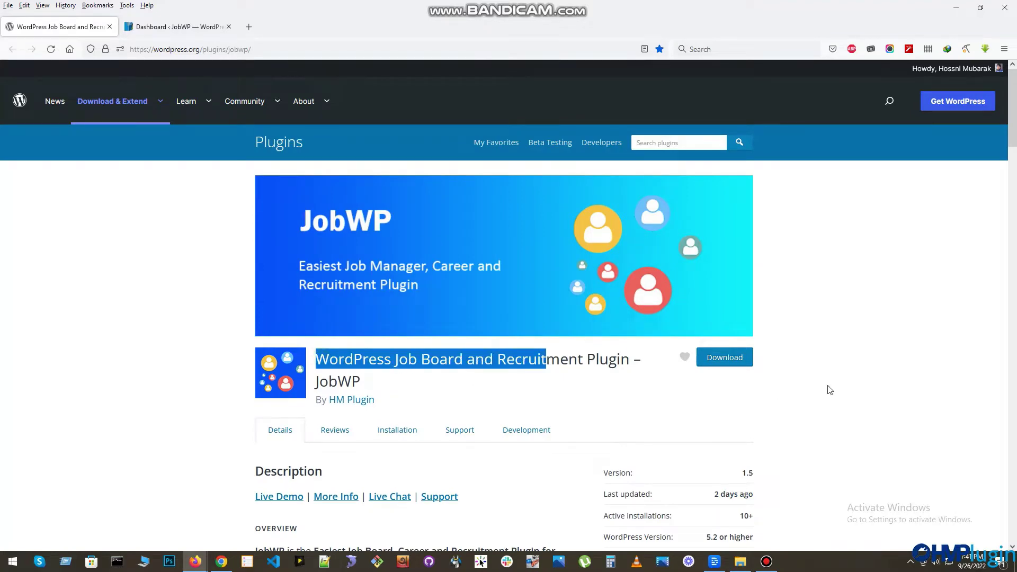
pyautogui.click(830, 390)
pyautogui.scroll(-7, 799, 397)
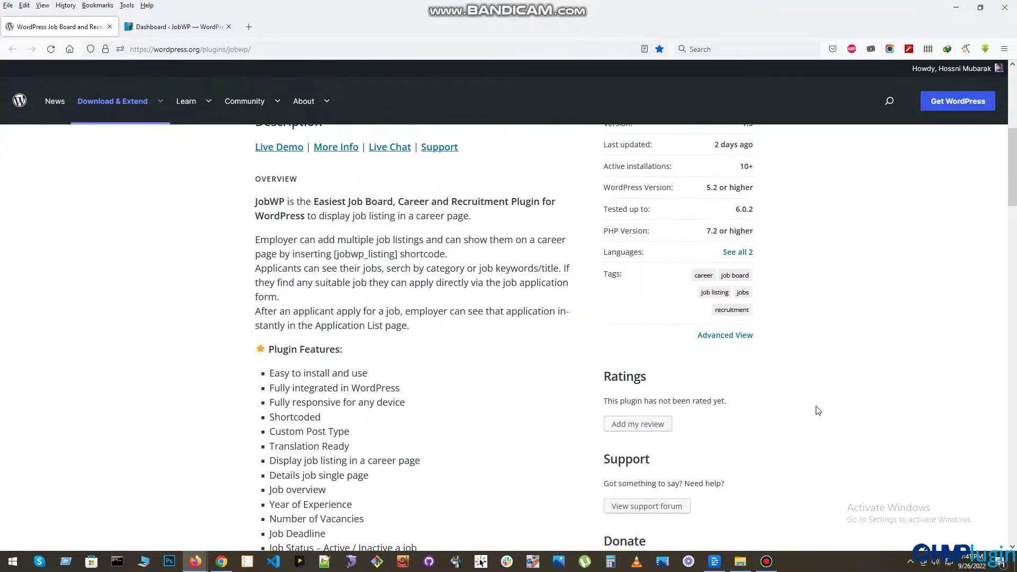
pyautogui.scroll(-2, 818, 411)
pyautogui.scroll(9, 819, 411)
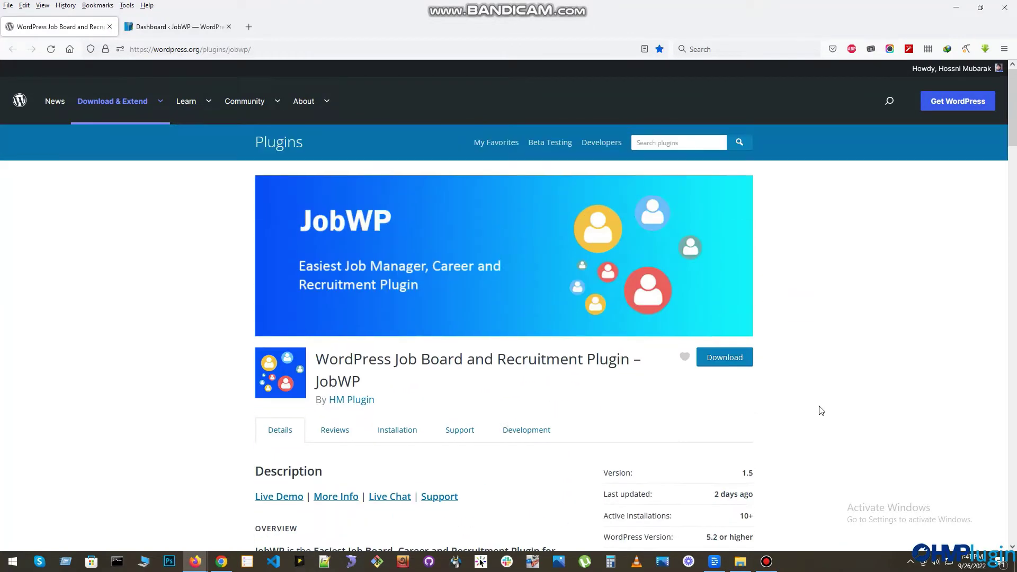
pyautogui.click(189, 30)
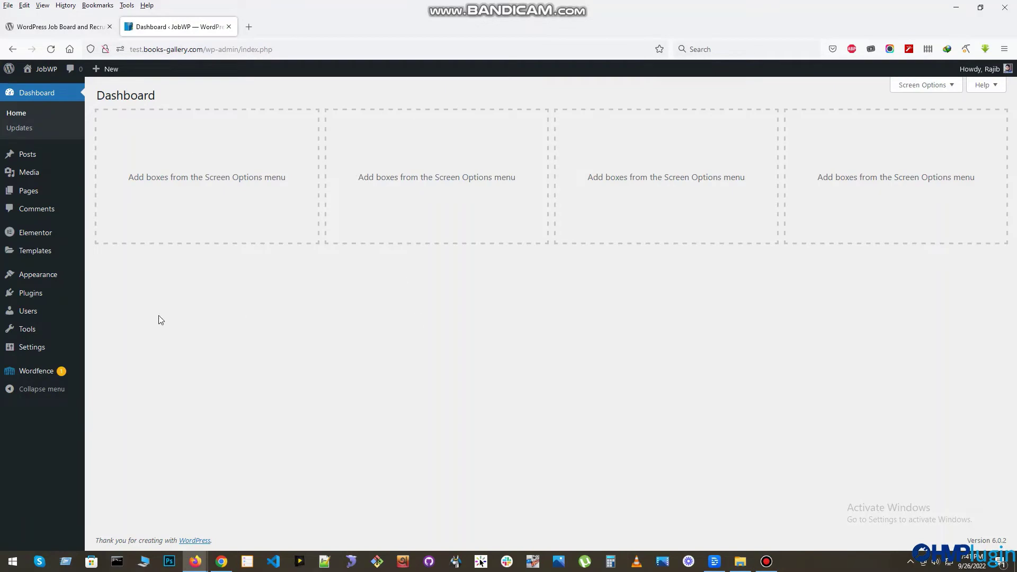
# - Search new plugins for 'jobwp', then install and activate JobWP
pyautogui.moveTo(41, 295)
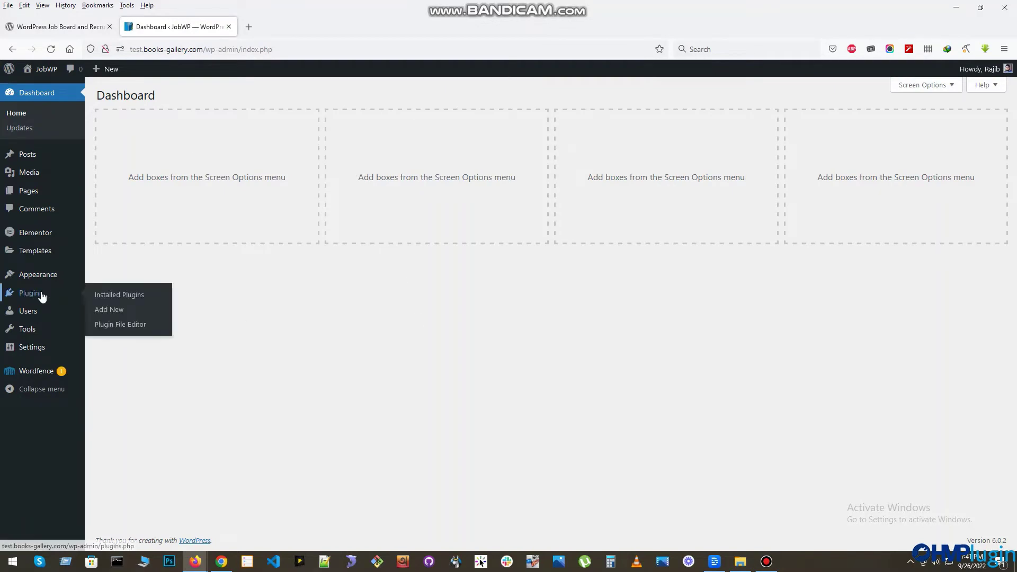
pyautogui.click(109, 311)
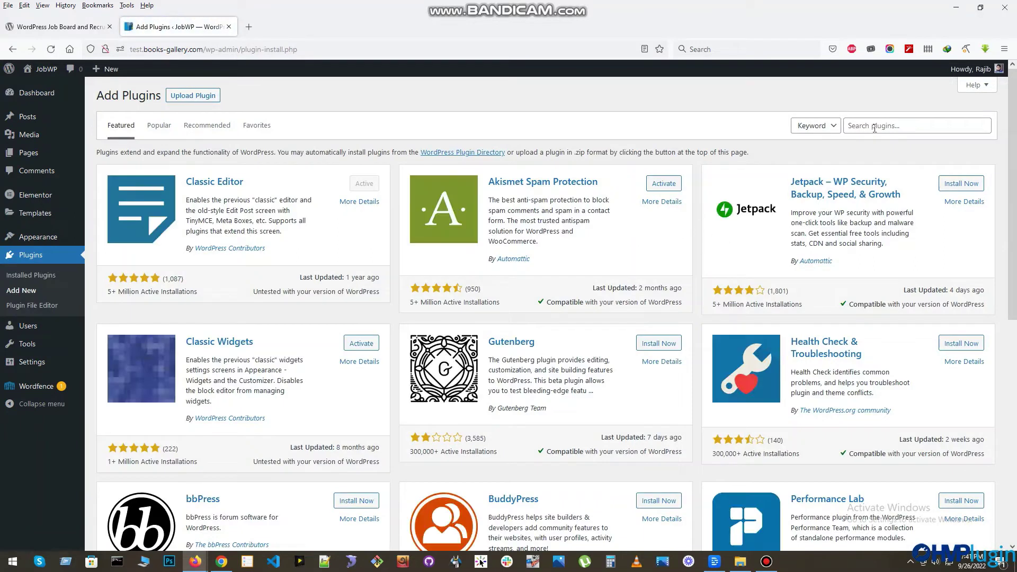
pyautogui.click(888, 126)
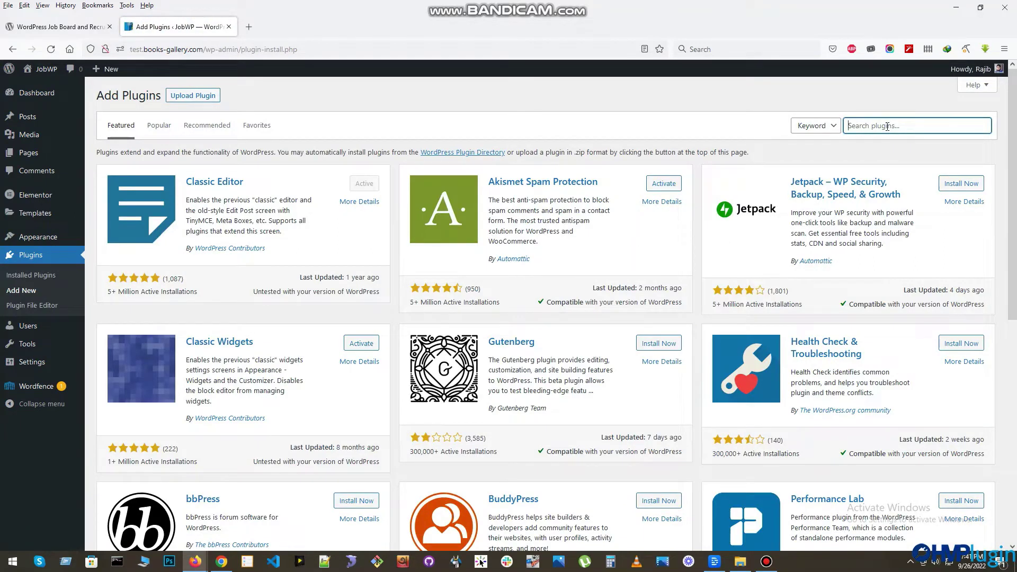
pyautogui.write('jobwp')
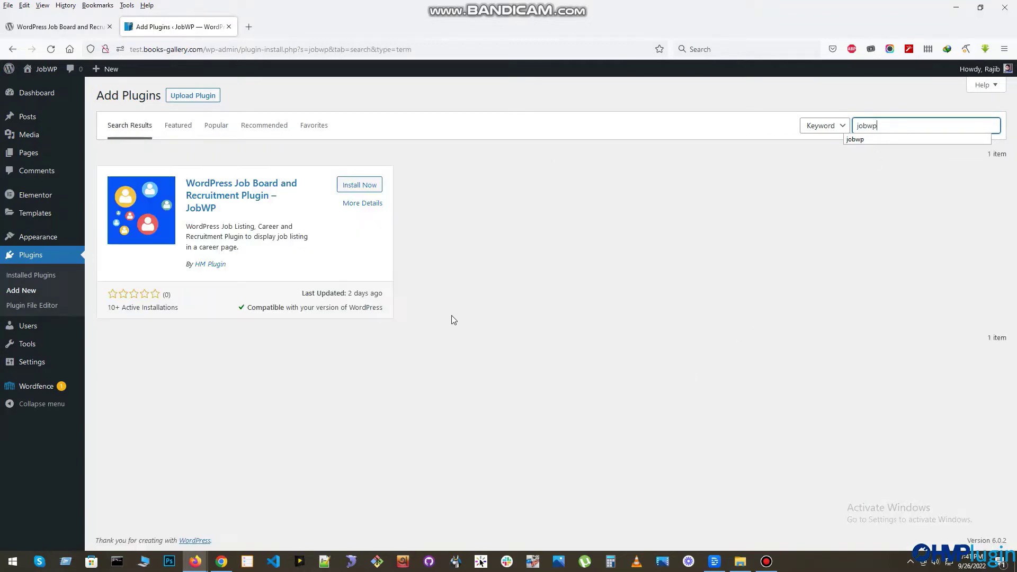
pyautogui.click(364, 186)
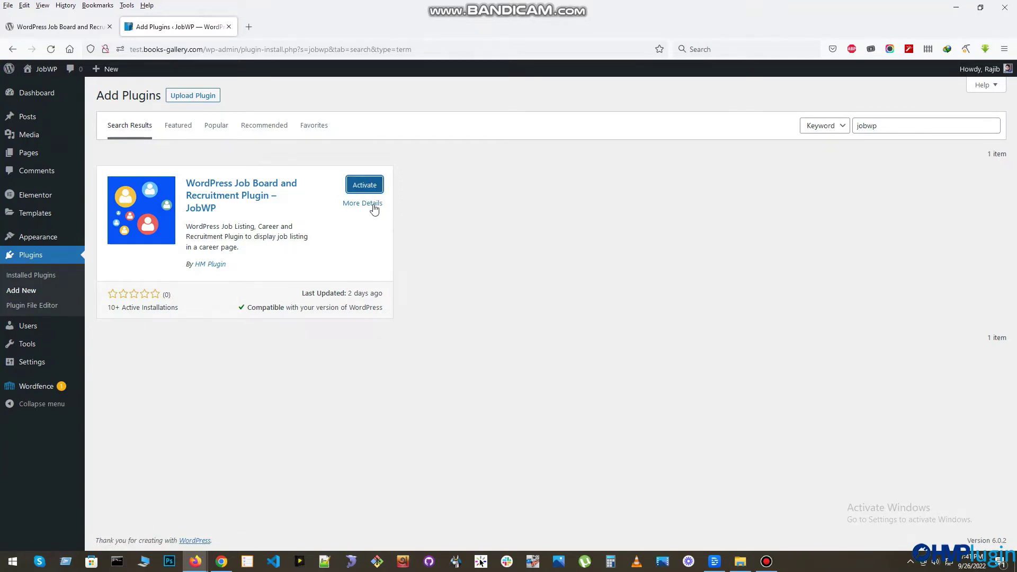
pyautogui.click(364, 190)
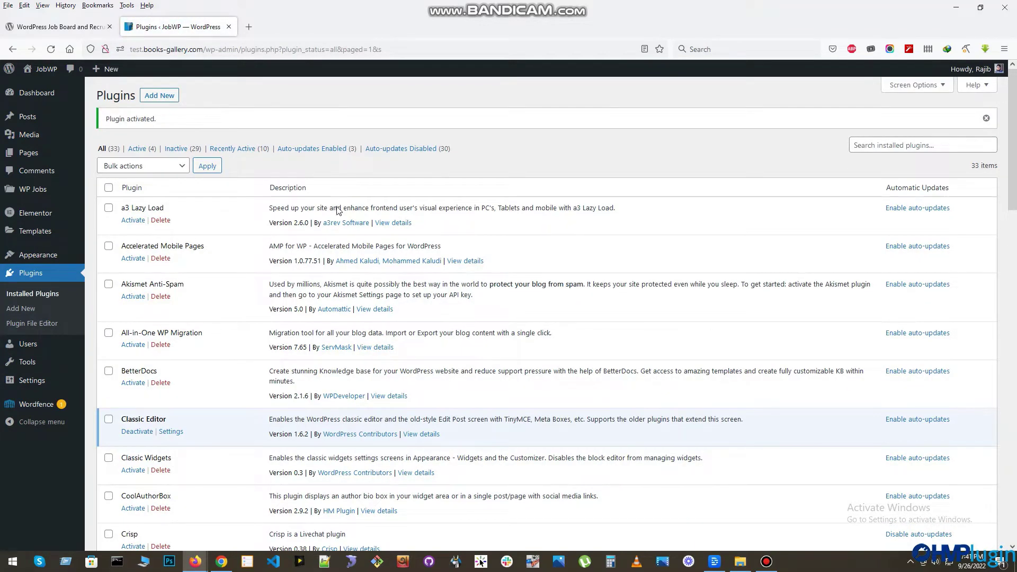
# - Add a new job titled 'Demo Job Title 2' with a pasted Lorem ipsum description
pyautogui.moveTo(47, 195)
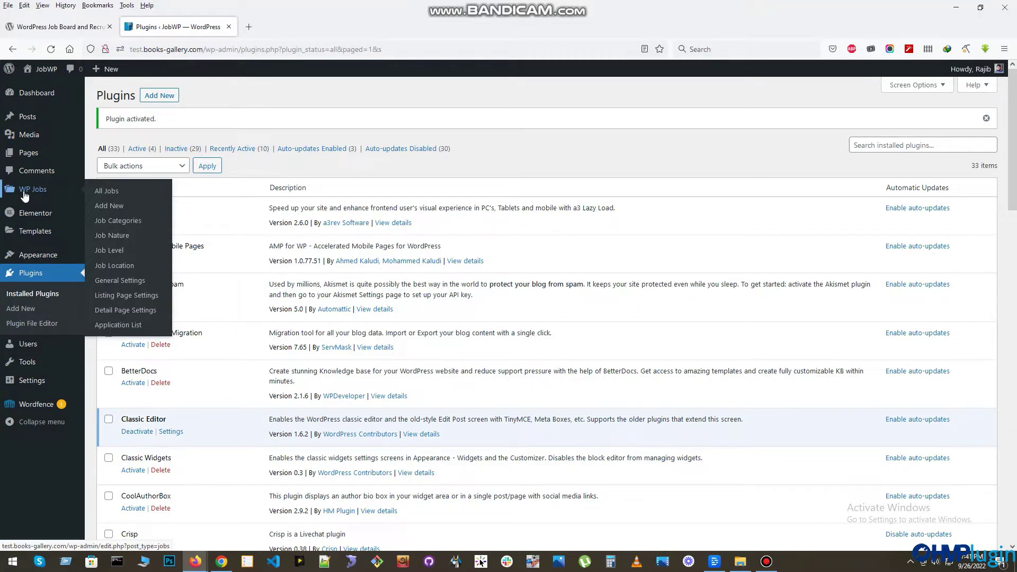
pyautogui.click(109, 194)
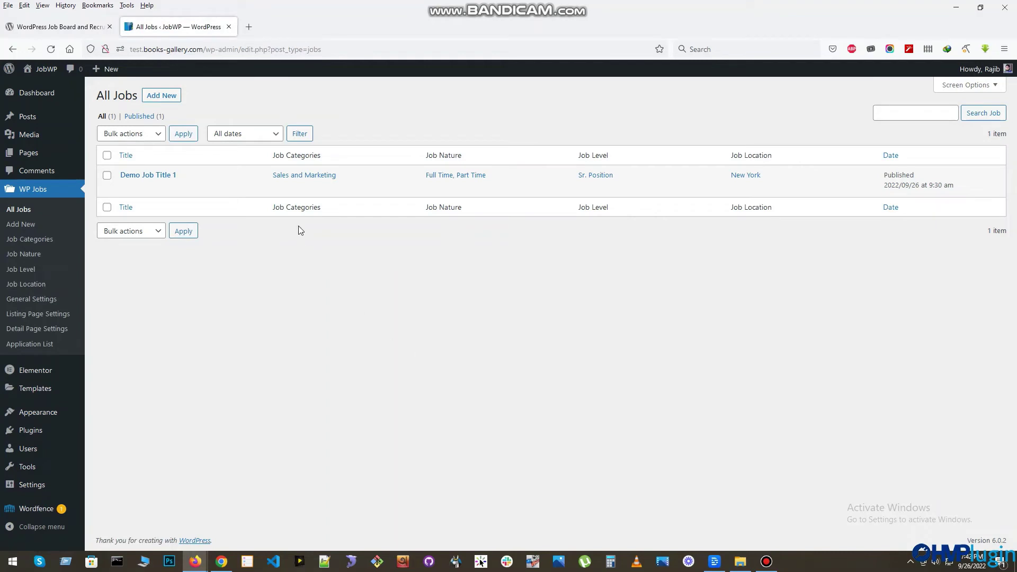
pyautogui.click(162, 97)
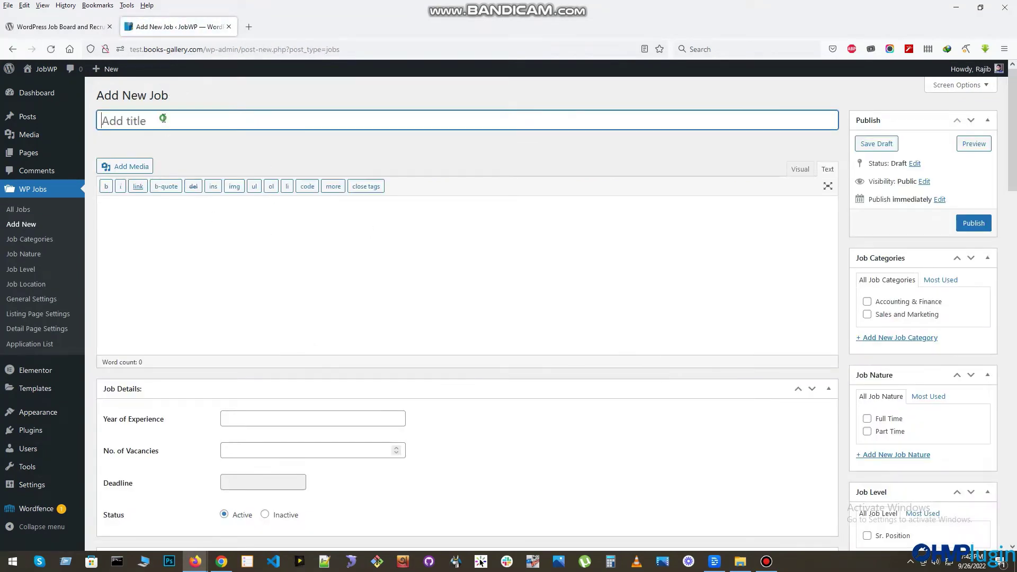
pyautogui.write('Demo Job Title 2')
pyautogui.click(212, 211)
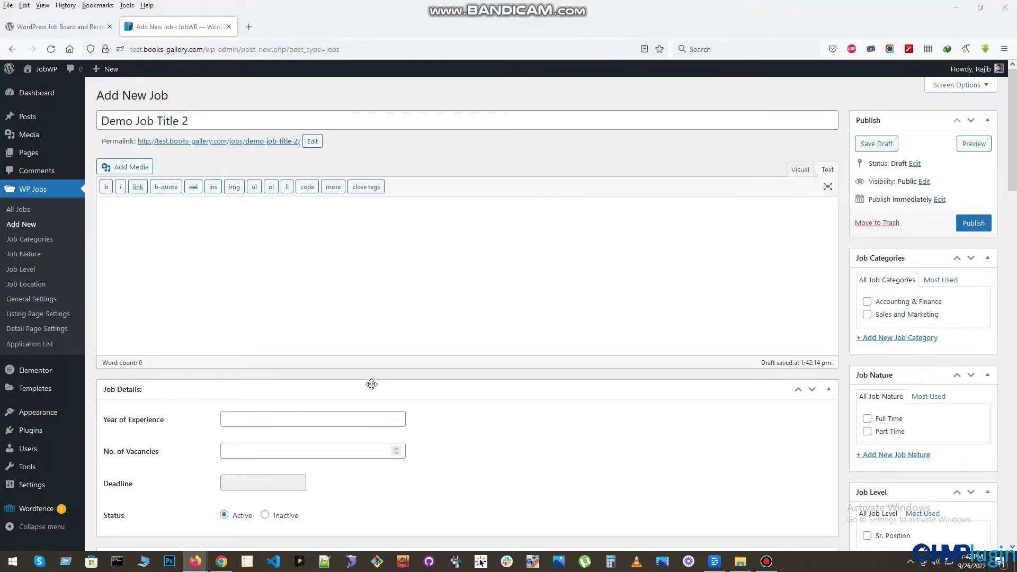
pyautogui.write('Lorem ipsum dolor sit amet, consectetur adipiscing elit, sed do eiusmod tempor incididunt ut labore et dolore magna aliqua. Ut enim ad minim veniam, quis nostrud exercitation ullamco laboris nisi ut aliquip ex ea commodo consequat. Duis aute irure dolor in reprehenderit in voluptate velit esse cillum dolore eu fugiat nulla pariatur. Excepteur sint occaecat cupidatat non proident, sunt in culpa qui officia deserunt mollit anim id est laborum.')
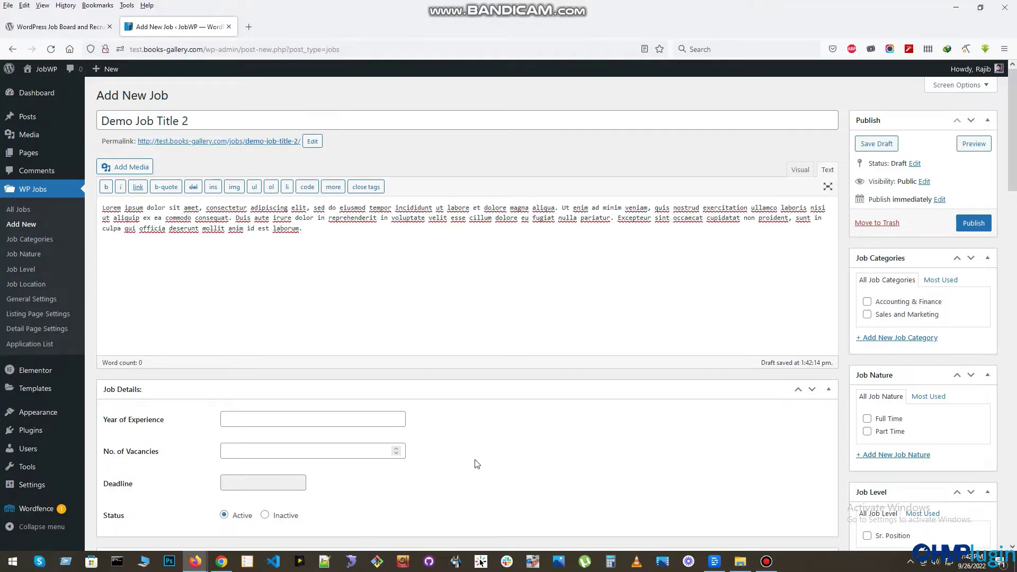
# - Set 3 years' experience, 5 vacancies and a 2022-09-30 deadline in Job Details
pyautogui.scroll(-3, 452, 388)
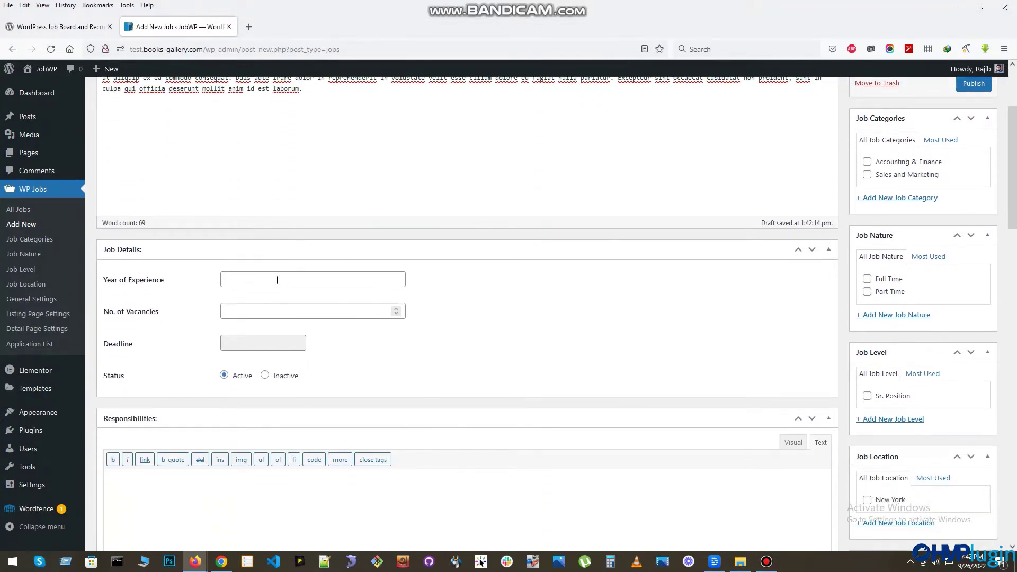
pyautogui.click(277, 280)
pyautogui.write('3')
pyautogui.click(253, 308)
pyautogui.click(266, 343)
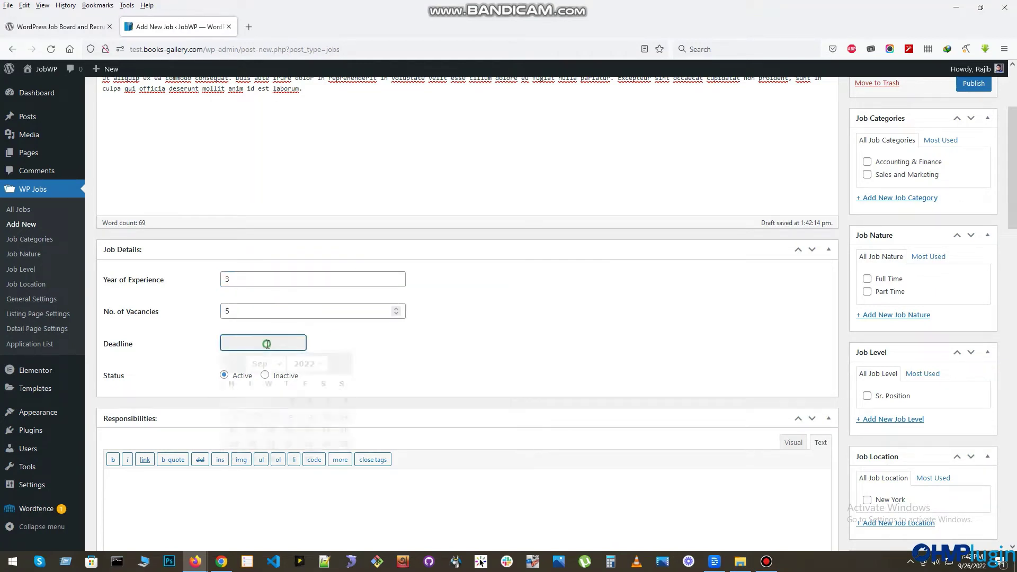
pyautogui.click(306, 456)
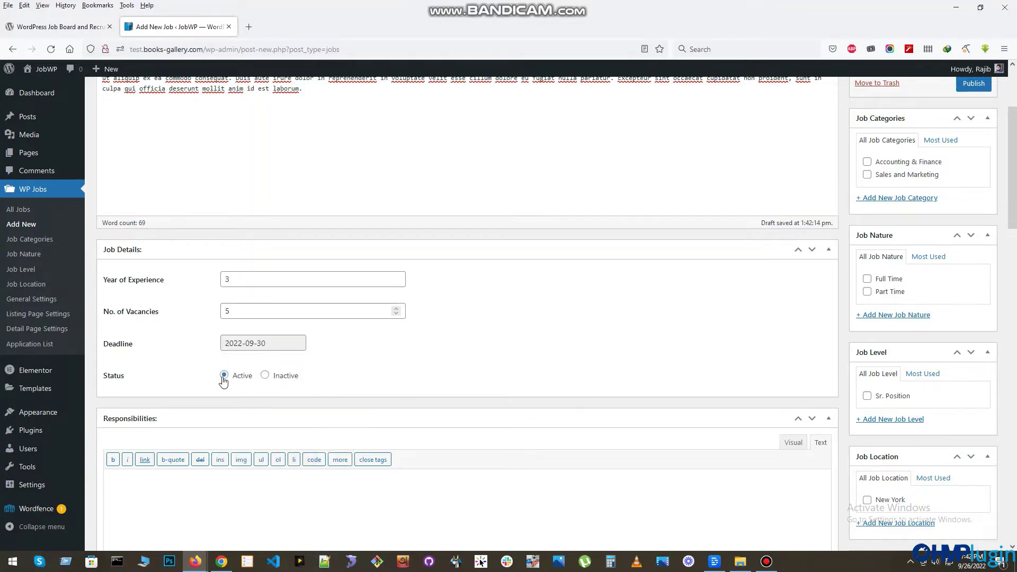
# - Fill Responsibilities, Skills Required, Educational Requirements and Other Benefits with Lorem ipsum text
pyautogui.scroll(-3, 356, 375)
pyautogui.scroll(-1, 357, 375)
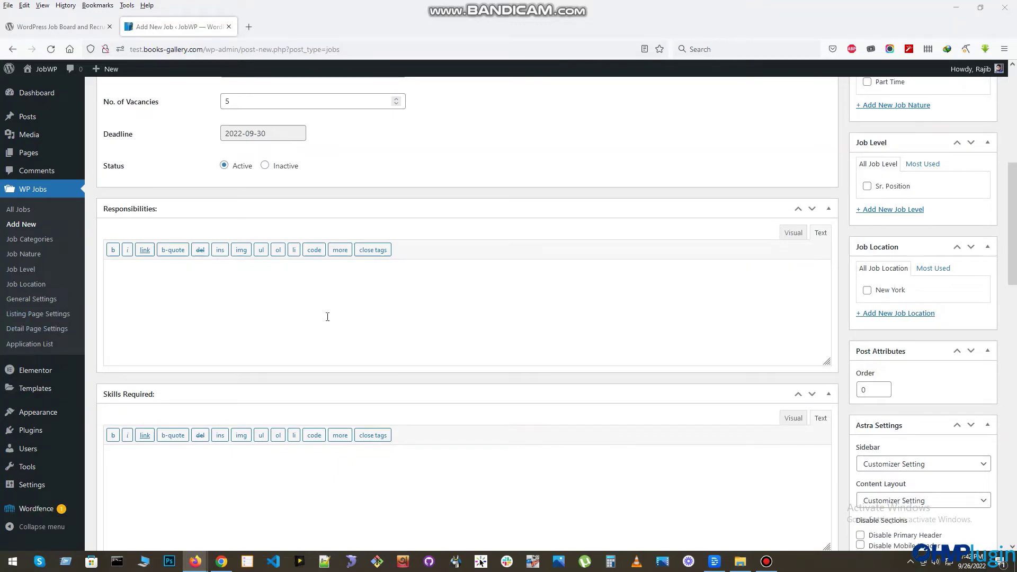
pyautogui.click(289, 281)
pyautogui.write('Lorem ipsum dolor sit amet, consectetur adipiscing elit, sed do eiusmod tempor incididunt ut labore et dolore magna aliqua.')
pyautogui.scroll(-4, 346, 329)
pyautogui.click(205, 261)
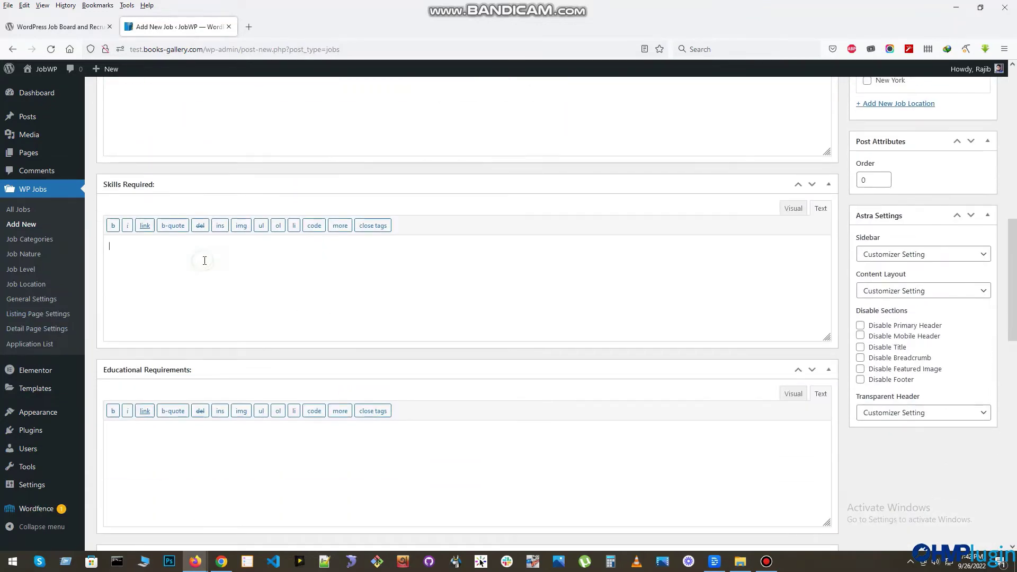
pyautogui.write('Lorem ipsum dolor sit amet, consectetur adipiscing elit, sed do eiusmod tempor incididunt ut labore et dolore magna aliqua.')
pyautogui.write('Lorem ipsum dolor sit amet, consectetur adipiscing elit, sed do eiusmod tempor incididunt ut labore et dolore magna aliqua.')
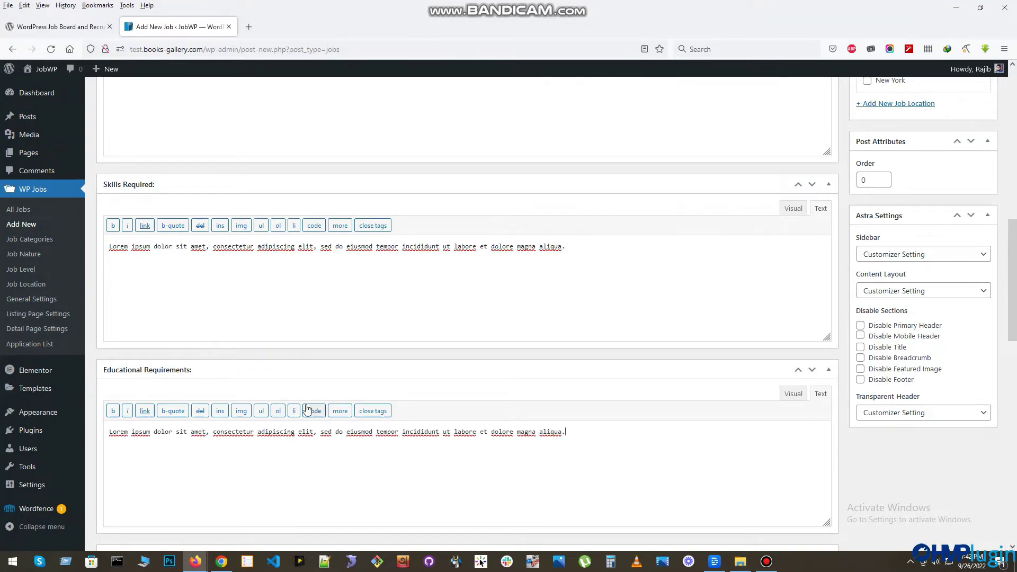
pyautogui.scroll(-5, 276, 381)
pyautogui.write('Lorem ipsum dolor sit amet, consectetur adipiscing elit, sed do eiusmod tempor incididunt ut labore et dolore magna aliqua.')
pyautogui.scroll(-4, 260, 390)
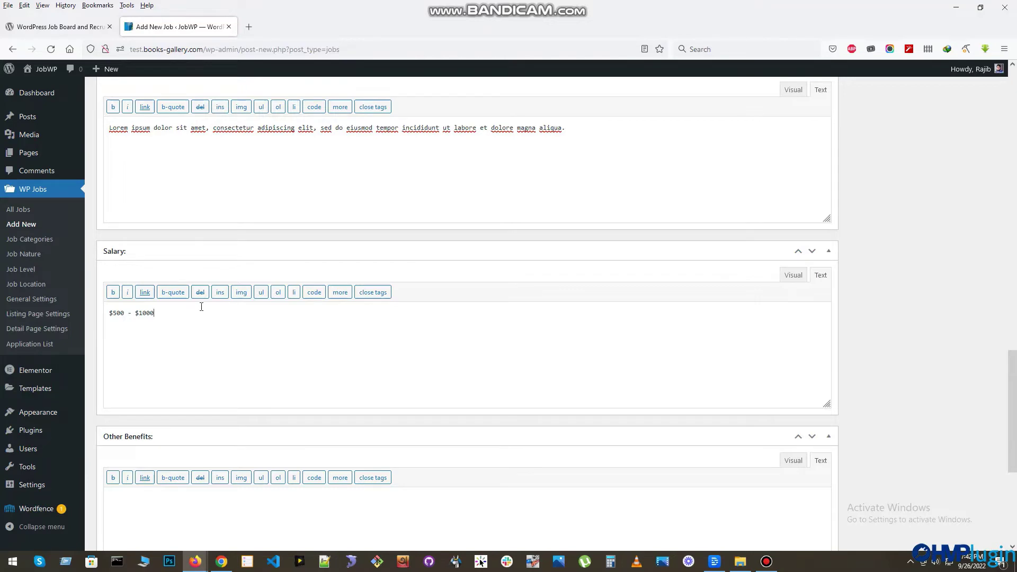
pyautogui.scroll(-4, 204, 308)
pyautogui.write('Lorem ipsum dolor sit amet, consectetur adipiscing elit, sed do eiusmod tempor incididunt ut labore et dolore magna aliqua.')
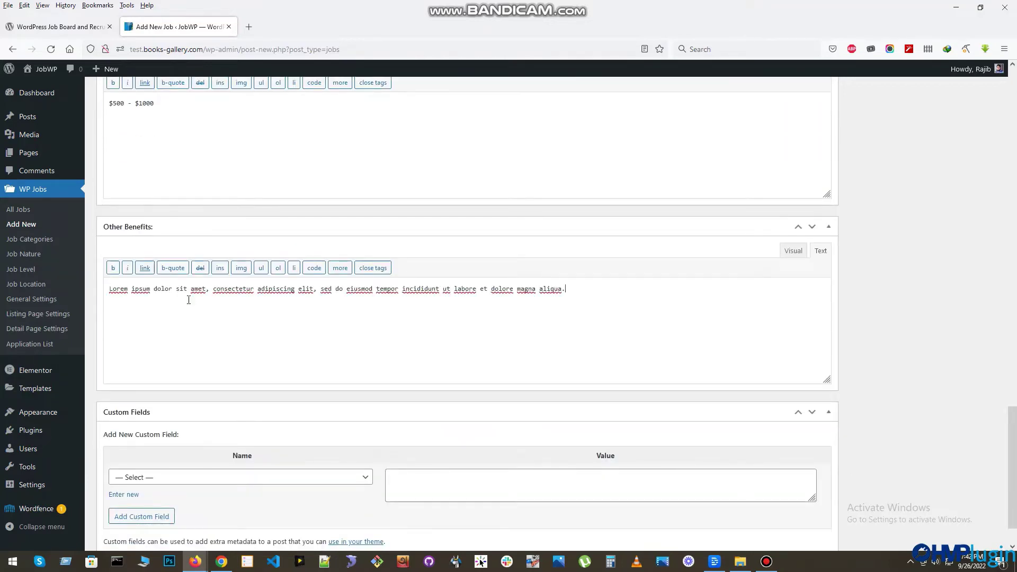
pyautogui.scroll(20, 507, 245)
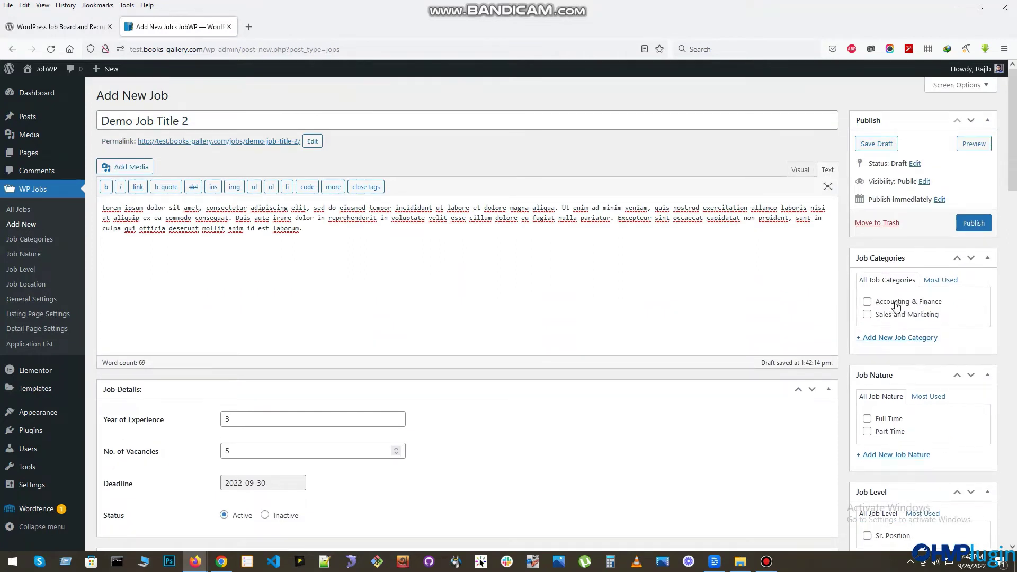
# - Tag the job with the Technology category and the Part Time job type
pyautogui.click(890, 339)
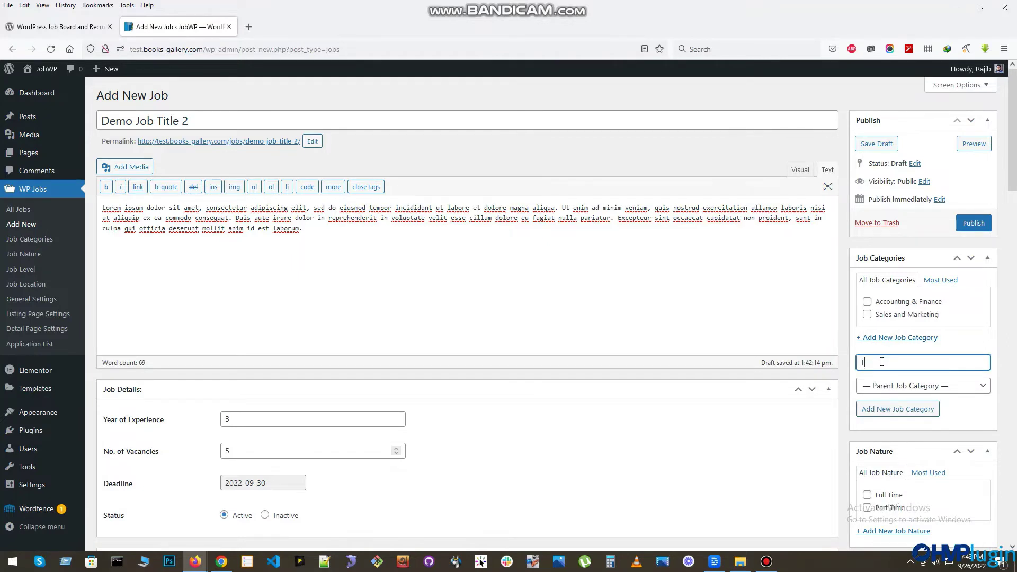
pyautogui.click(884, 409)
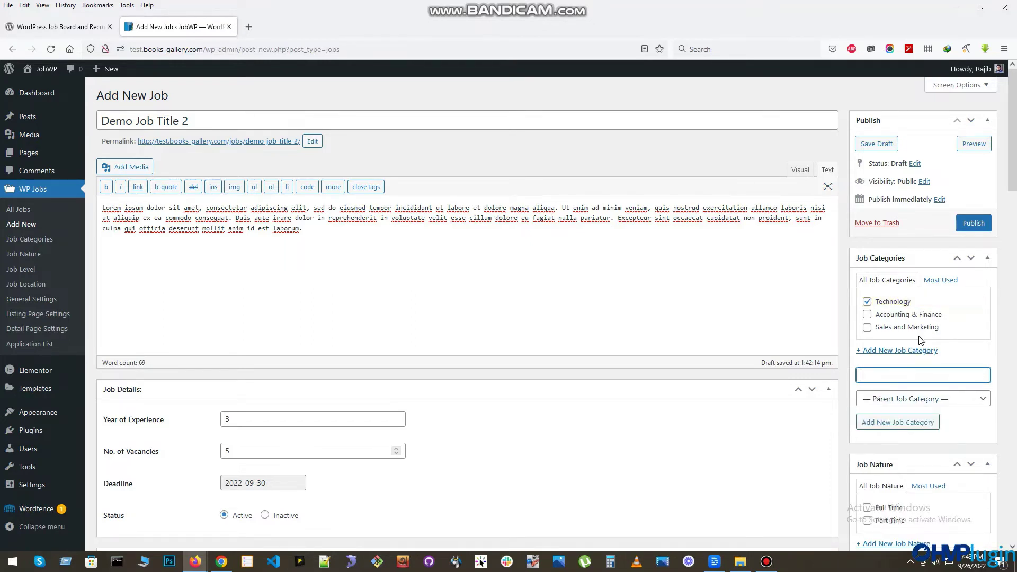
pyautogui.scroll(-4, 911, 339)
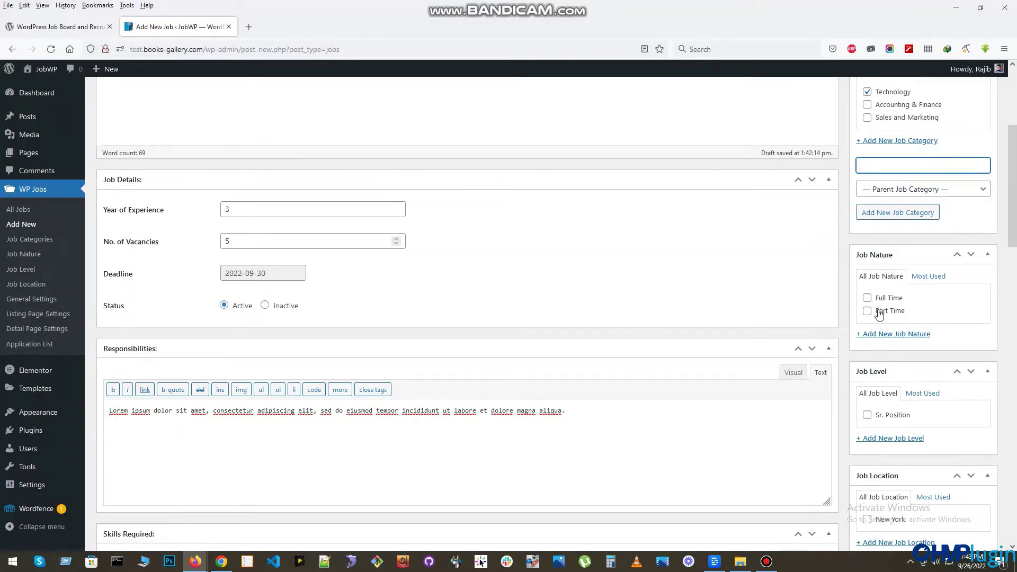
pyautogui.click(884, 313)
pyautogui.scroll(-1, 937, 378)
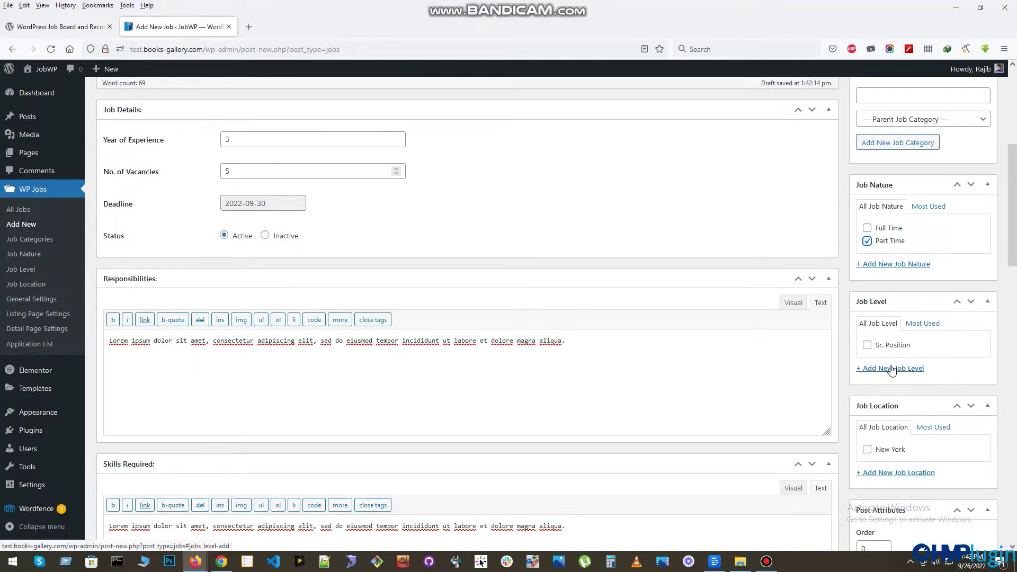
# - Add a new job level 'Jr. Position' and assign it to the job
pyautogui.click(894, 368)
pyautogui.click(883, 389)
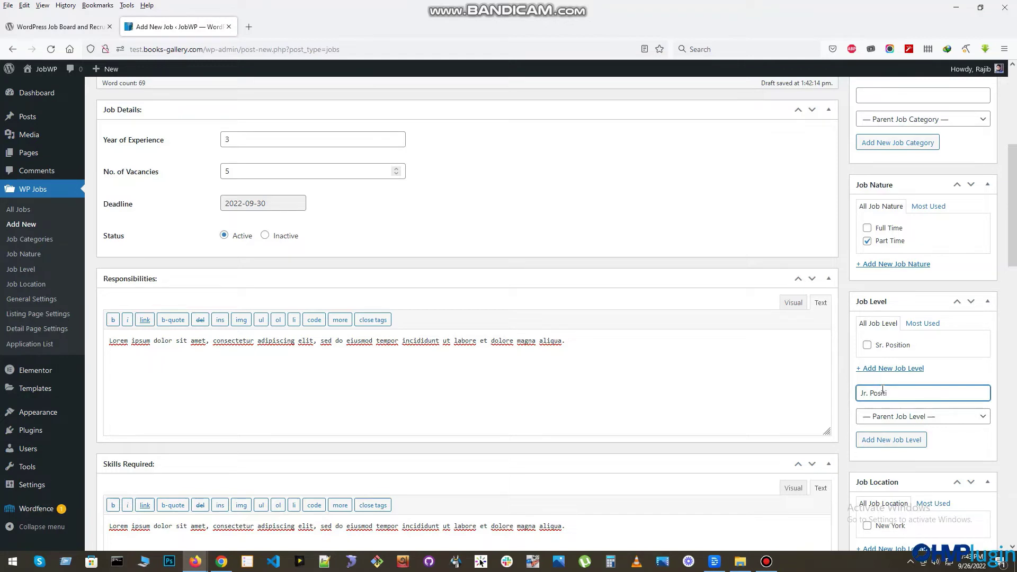
pyautogui.write('Jr. Position')
pyautogui.click(900, 442)
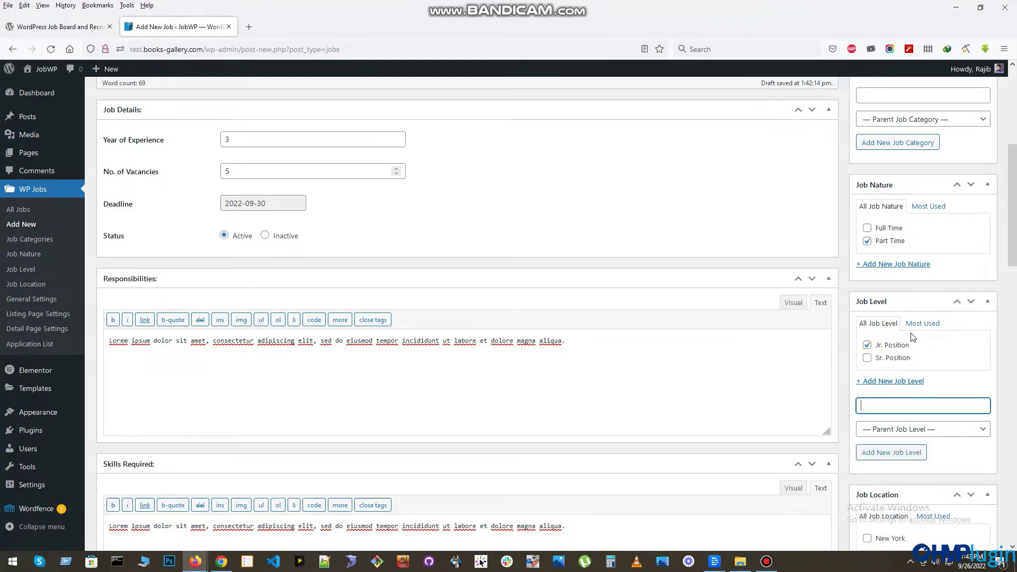
pyautogui.scroll(-4, 961, 371)
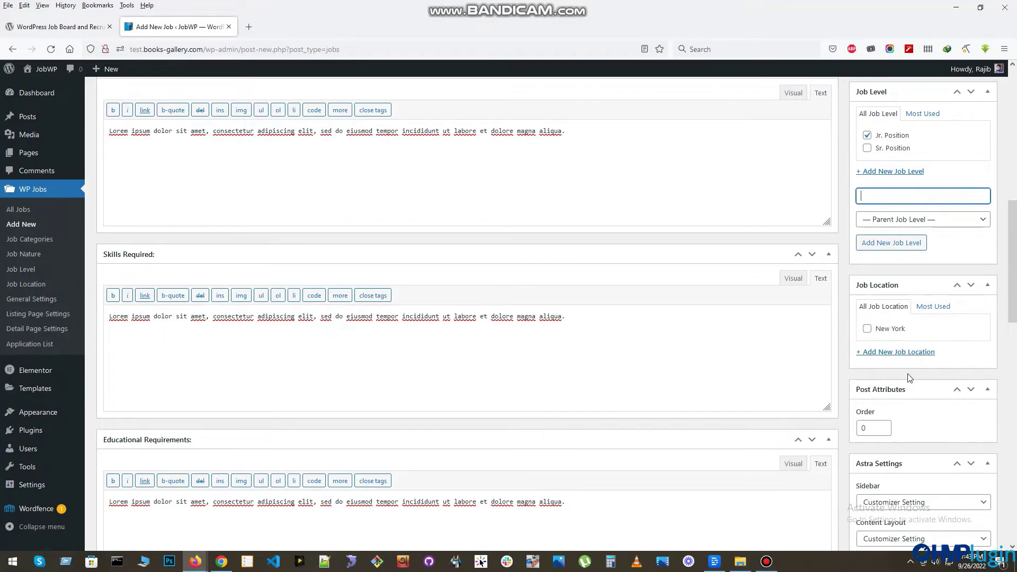
# - Create the job location 'Some Location' and assign it to the job
pyautogui.click(894, 354)
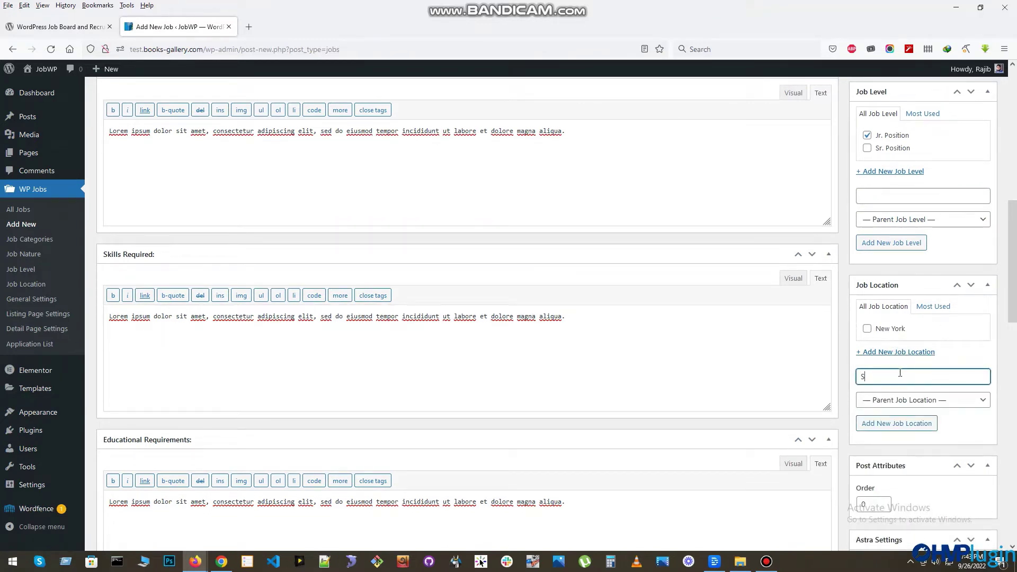
pyautogui.click(910, 426)
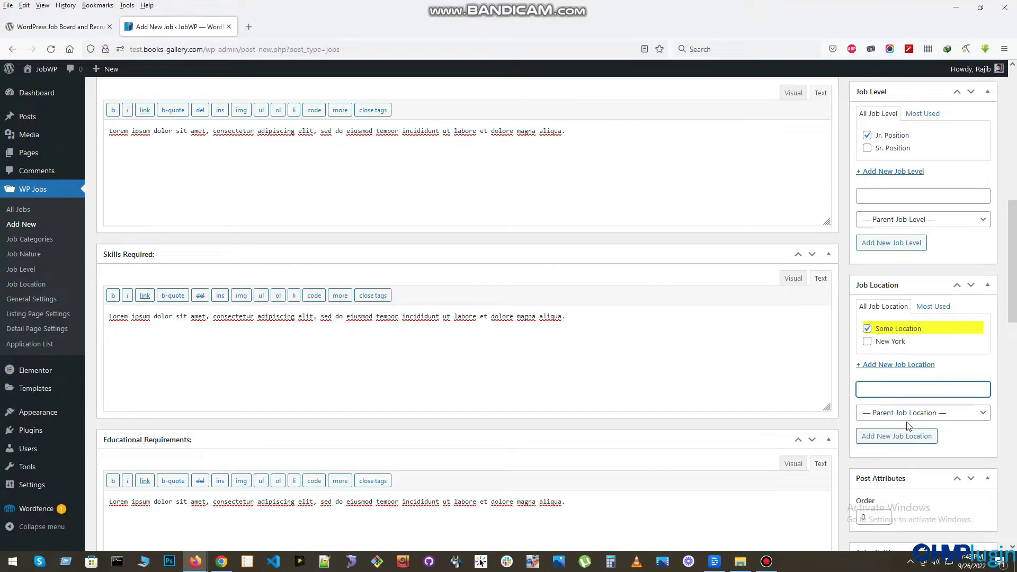
pyautogui.scroll(-8, 949, 400)
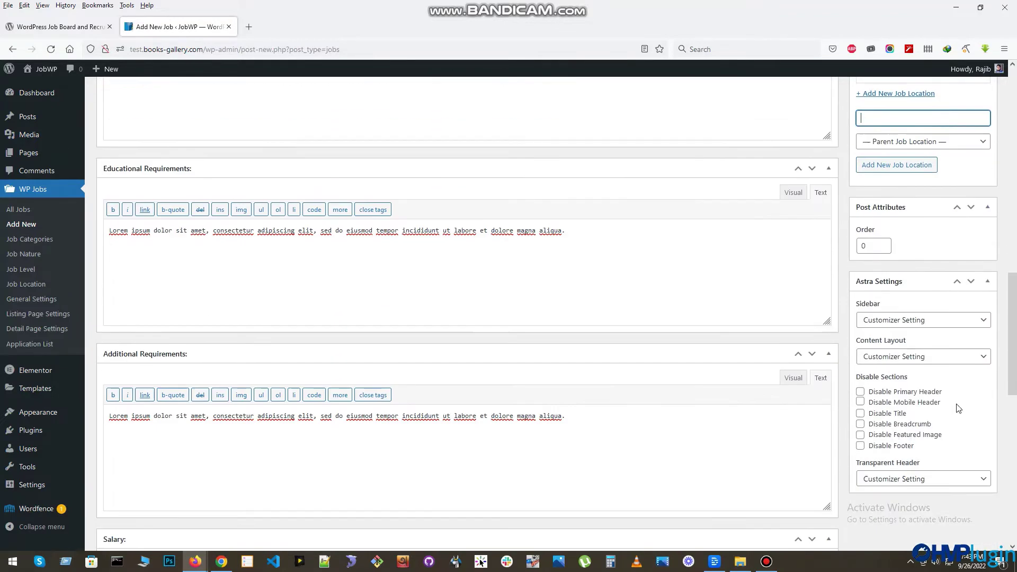
pyautogui.scroll(15, 914, 403)
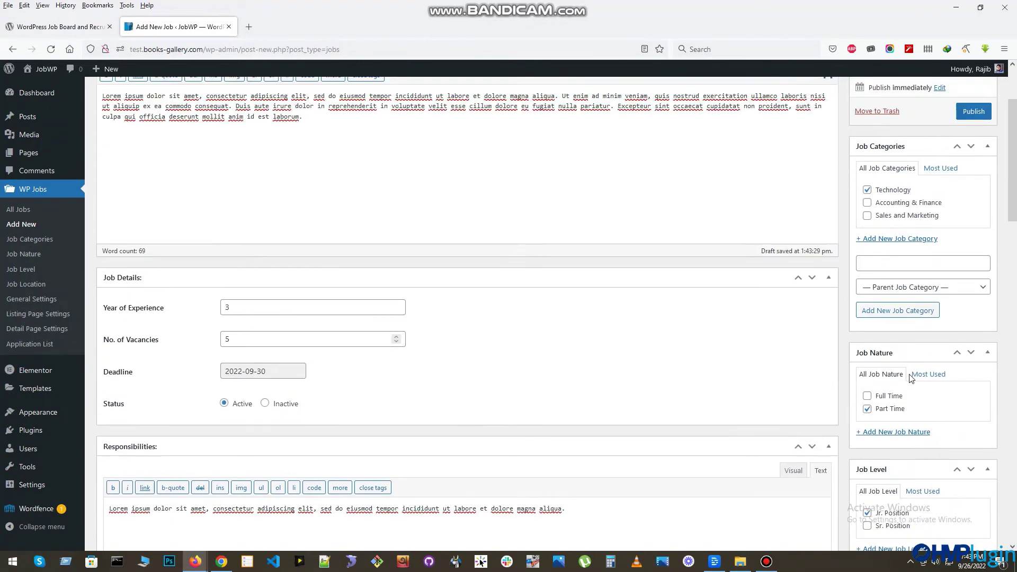
# - Publish Demo Job Title 2 and view it in the All Jobs list
pyautogui.click(974, 223)
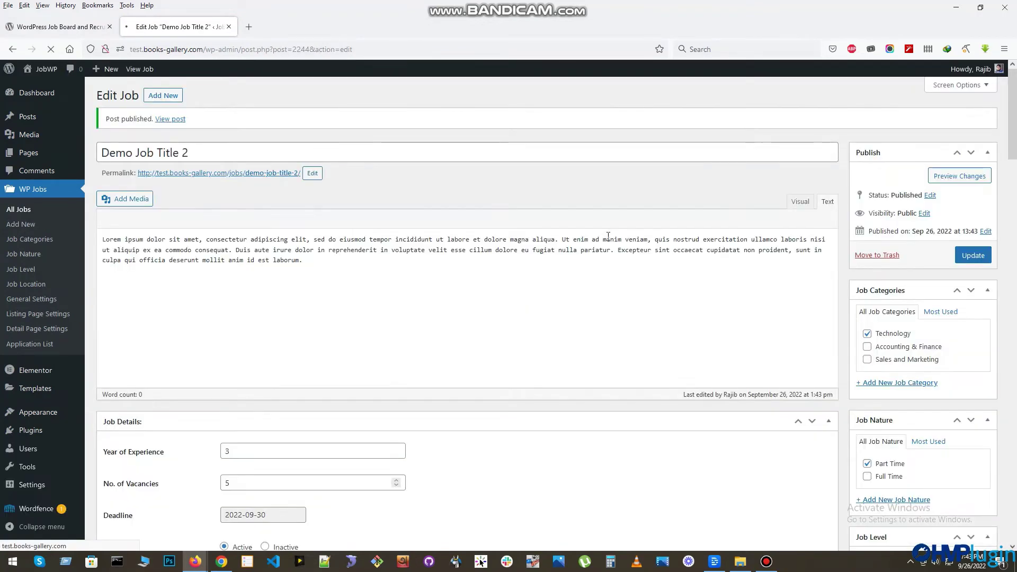
pyautogui.click(20, 209)
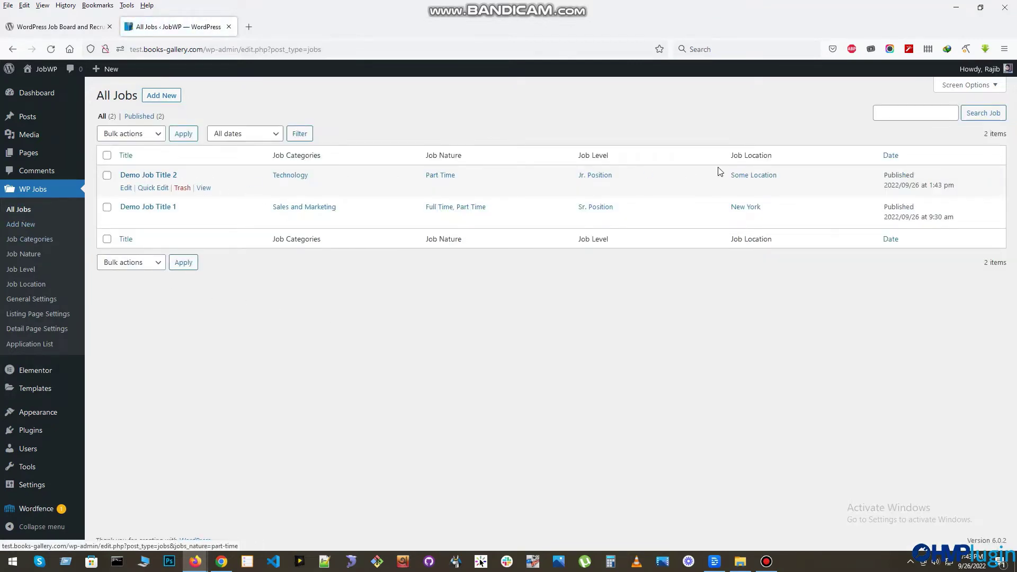
pyautogui.moveTo(30, 157)
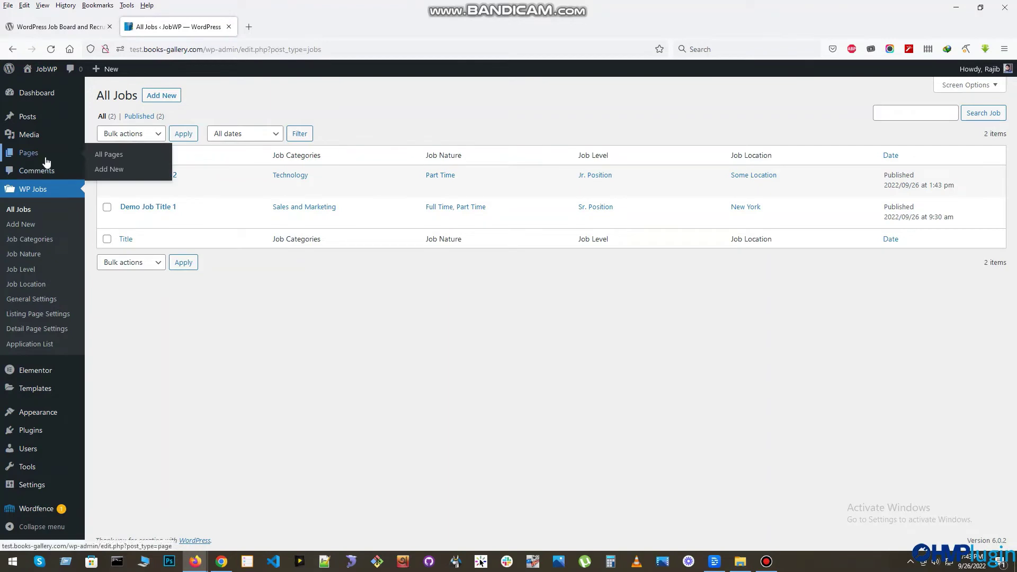
# - Create and publish a 'Career' page containing the [jobwp_listing] shortcode
pyautogui.click(109, 170)
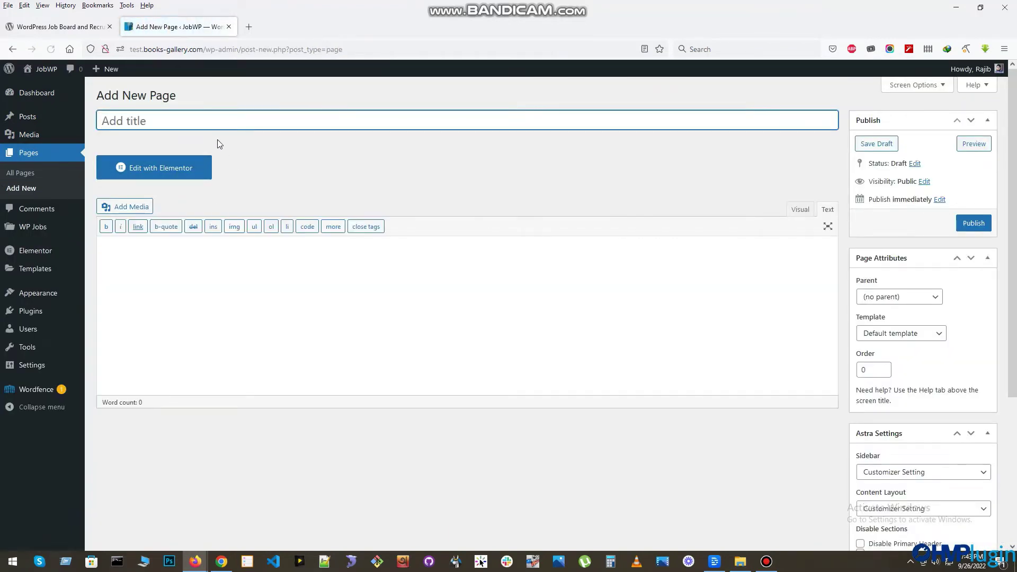
pyautogui.click(188, 122)
pyautogui.write('Career')
pyautogui.click(159, 250)
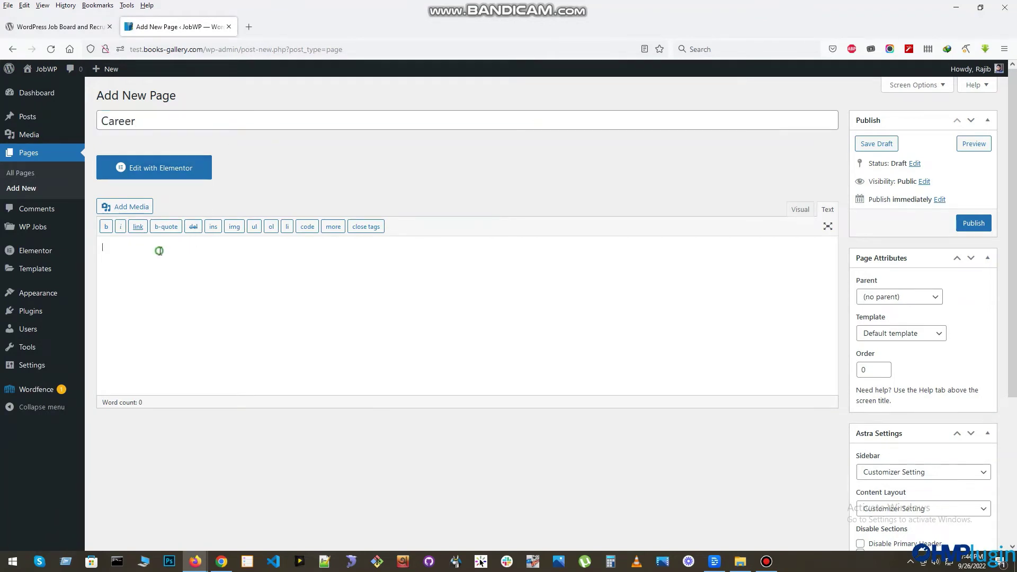
pyautogui.write('[]')
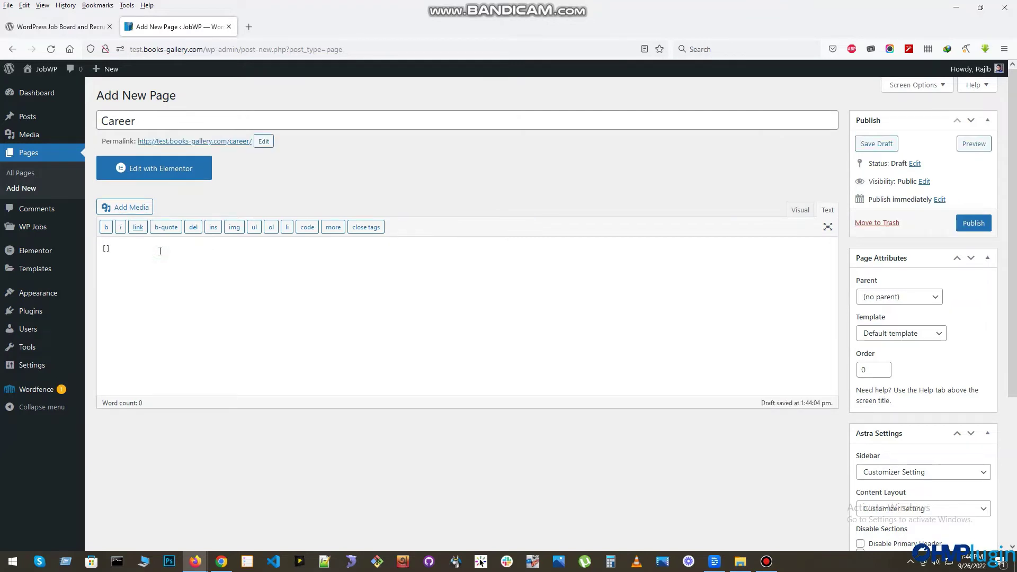
pyautogui.write('jobw')
pyautogui.press('BackSpace')
pyautogui.write('p_listing')
pyautogui.scroll(-4, 935, 254)
pyautogui.scroll(4, 928, 347)
pyautogui.click(974, 224)
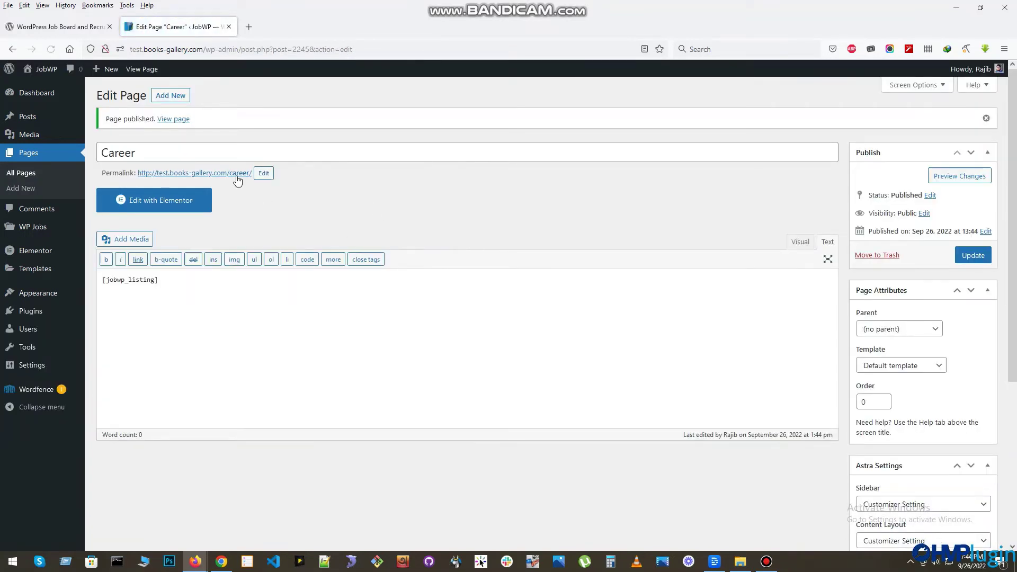
# - Open the live Career page in a new tab and try its category, type and location filters
pyautogui.rightClick(234, 177)
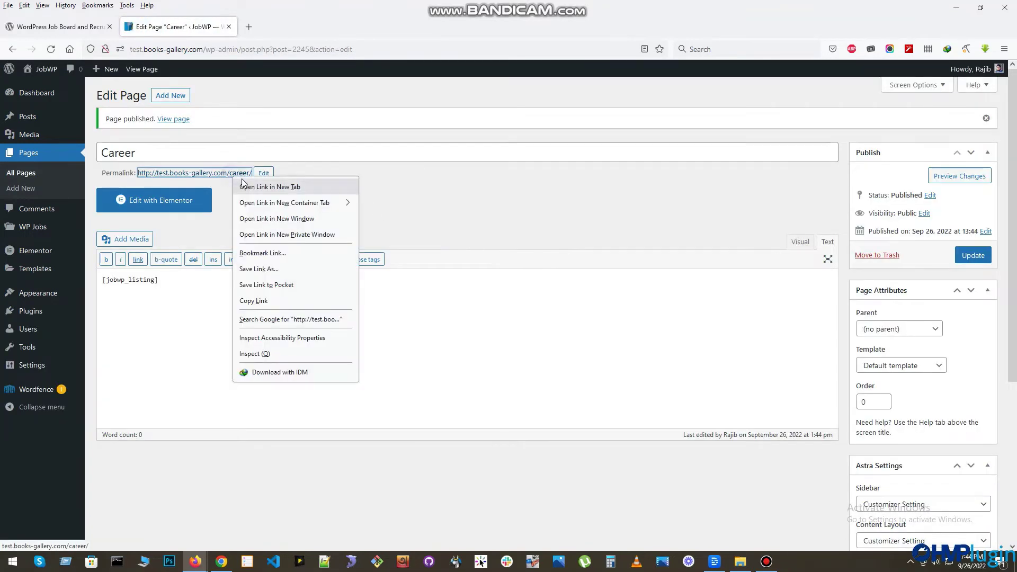
pyautogui.click(255, 187)
pyautogui.click(284, 28)
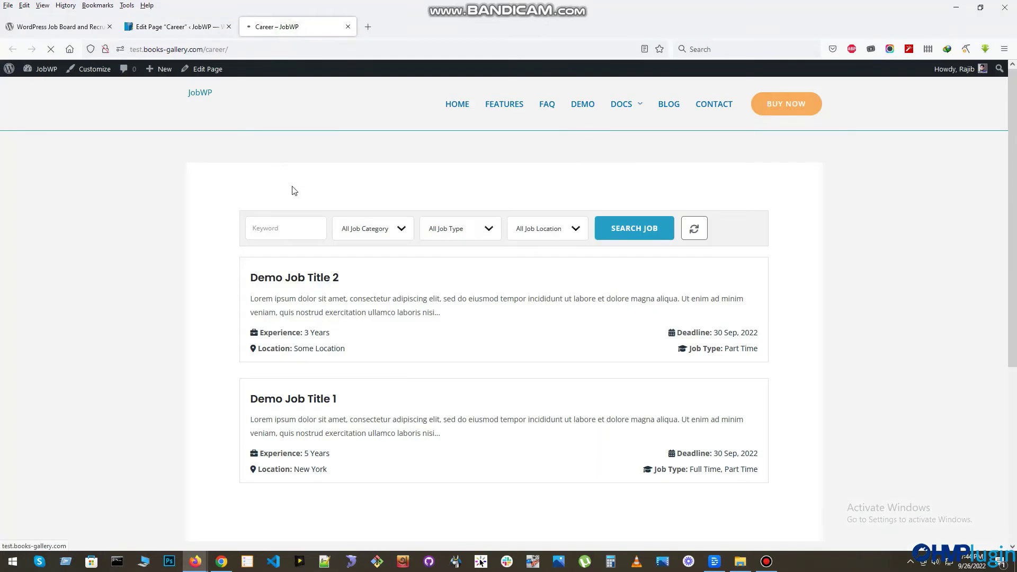
pyautogui.scroll(-3, 401, 285)
pyautogui.scroll(3, 318, 262)
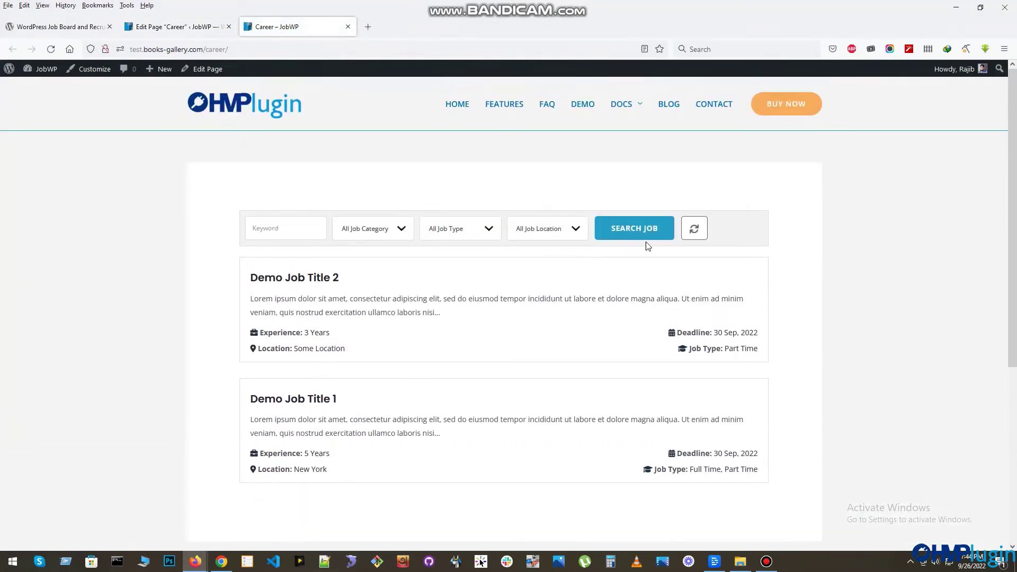
pyautogui.click(371, 238)
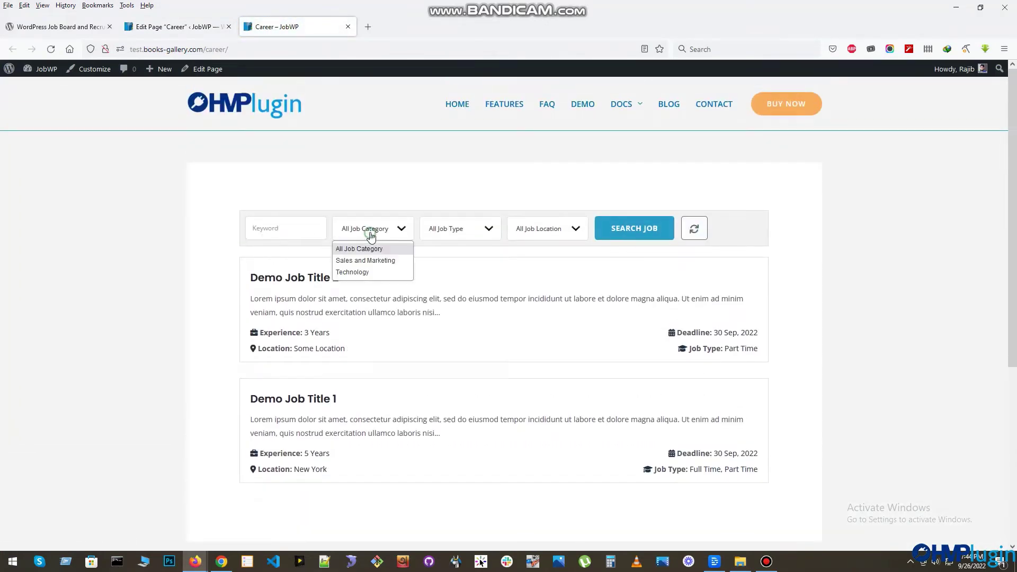
pyautogui.click(449, 232)
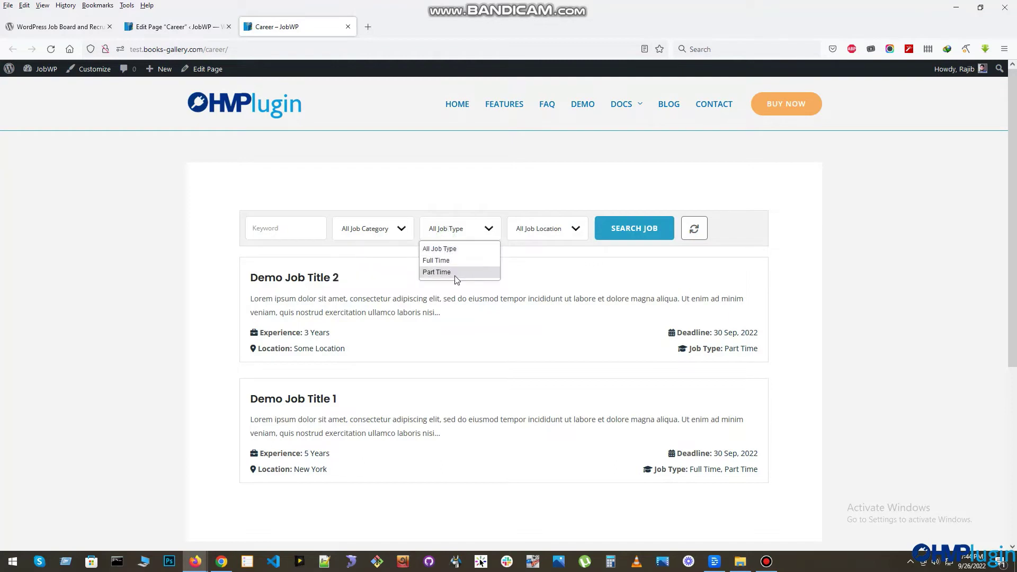
pyautogui.click(526, 236)
pyautogui.click(802, 281)
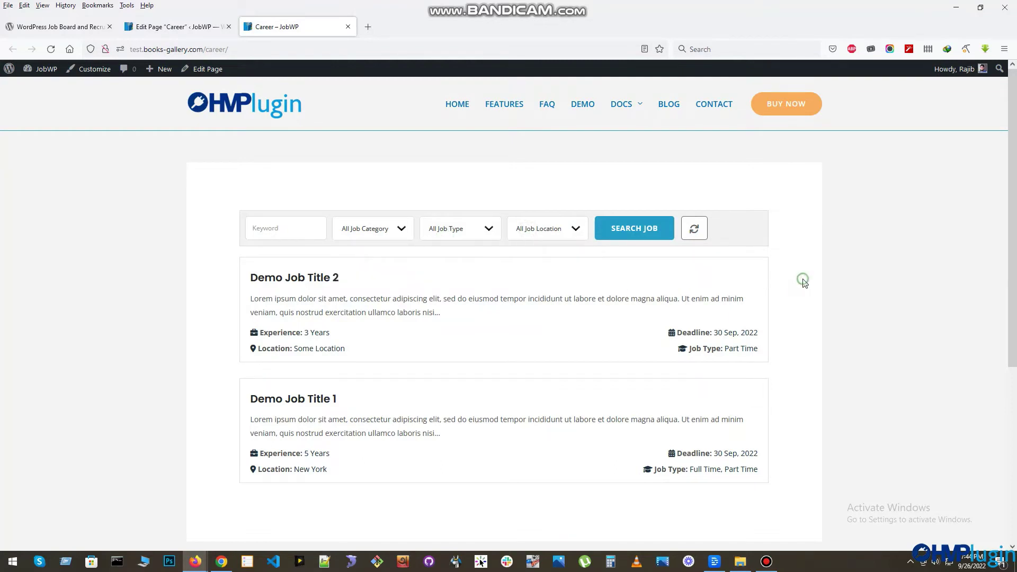
# - View the Demo Job Title 2 detail page, then return to the Career page editor
pyautogui.scroll(-3, 439, 412)
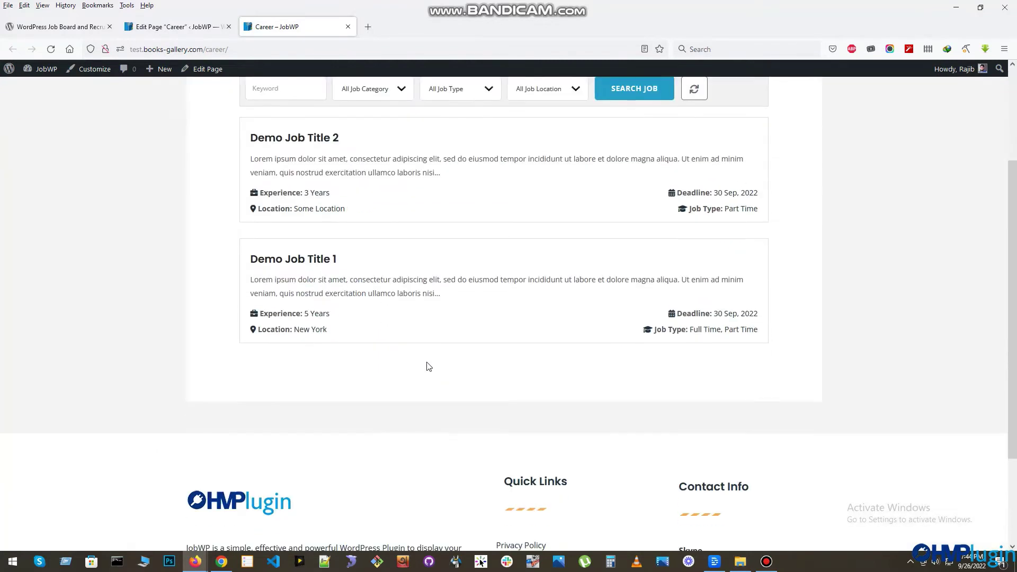
pyautogui.scroll(3, 424, 366)
pyautogui.click(321, 278)
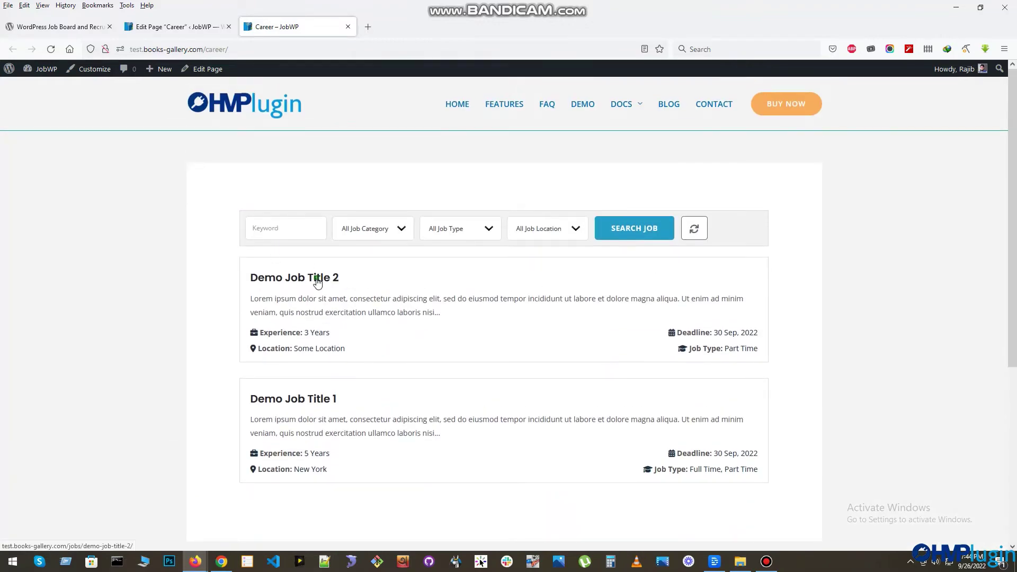
pyautogui.scroll(-8, 392, 260)
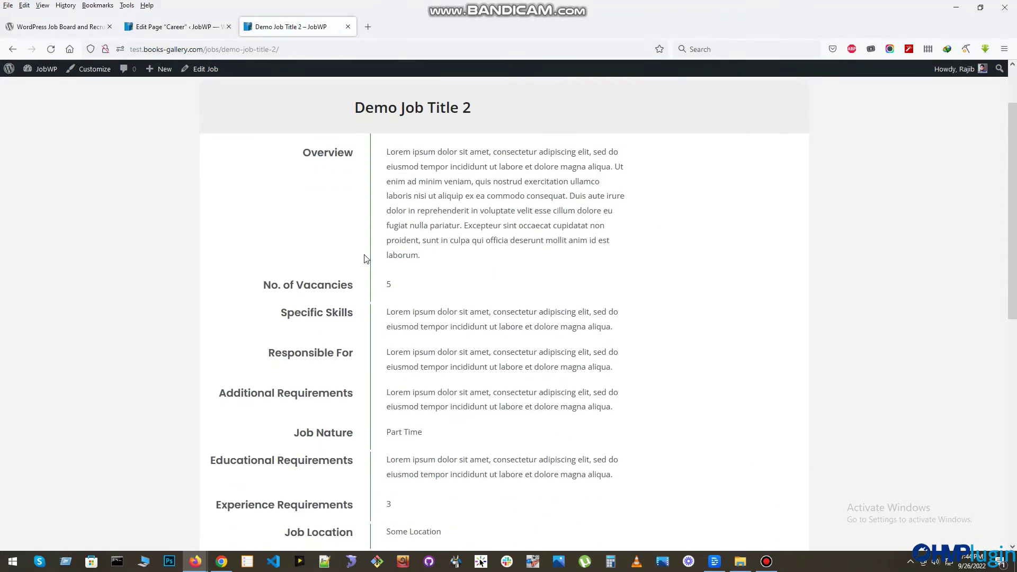
pyautogui.scroll(8, 405, 270)
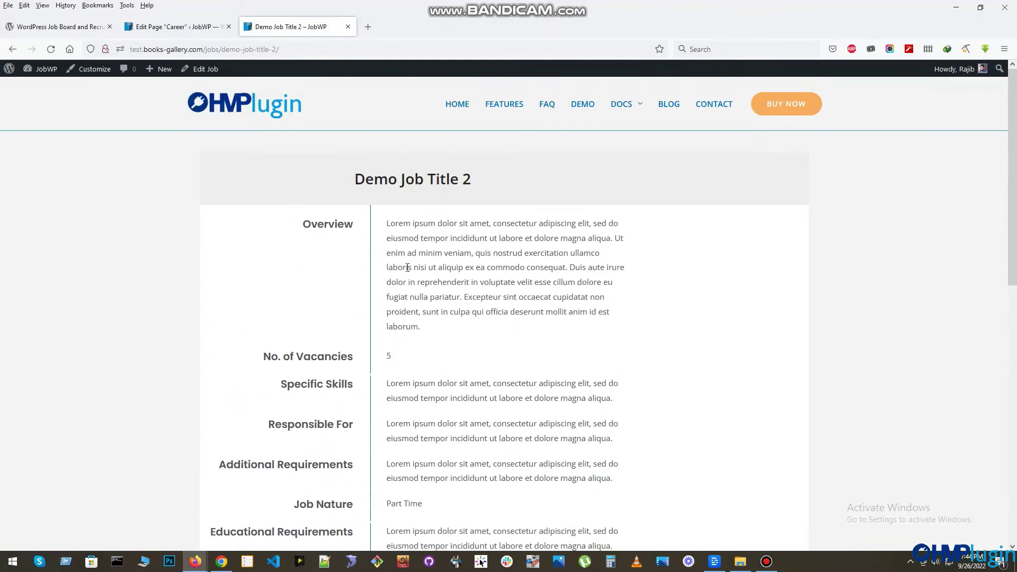
pyautogui.click(175, 26)
# - Re-save the Post name permalinks, then recheck the Demo Job Title 2 and Career pages
pyautogui.moveTo(30, 365)
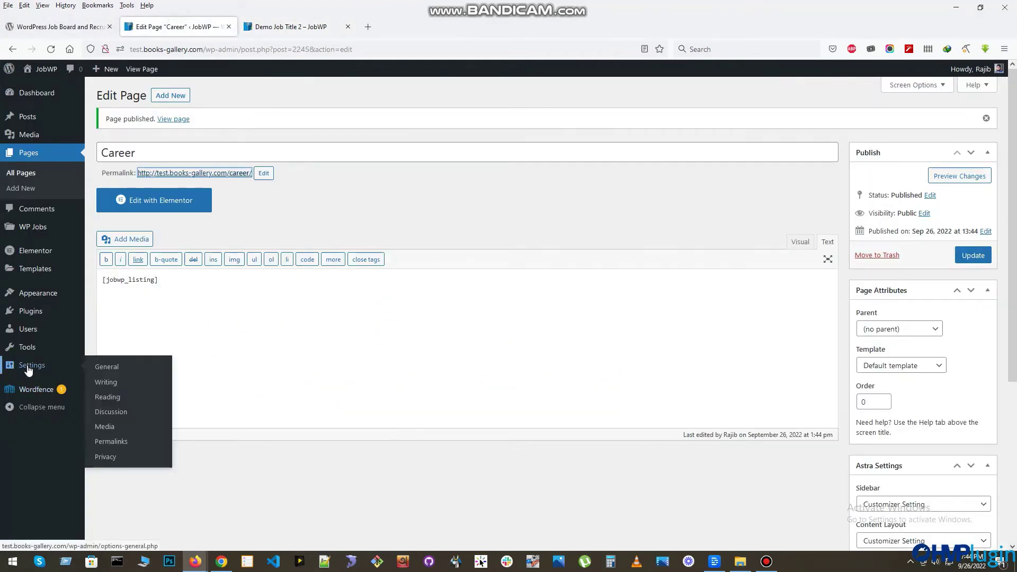
pyautogui.click(111, 442)
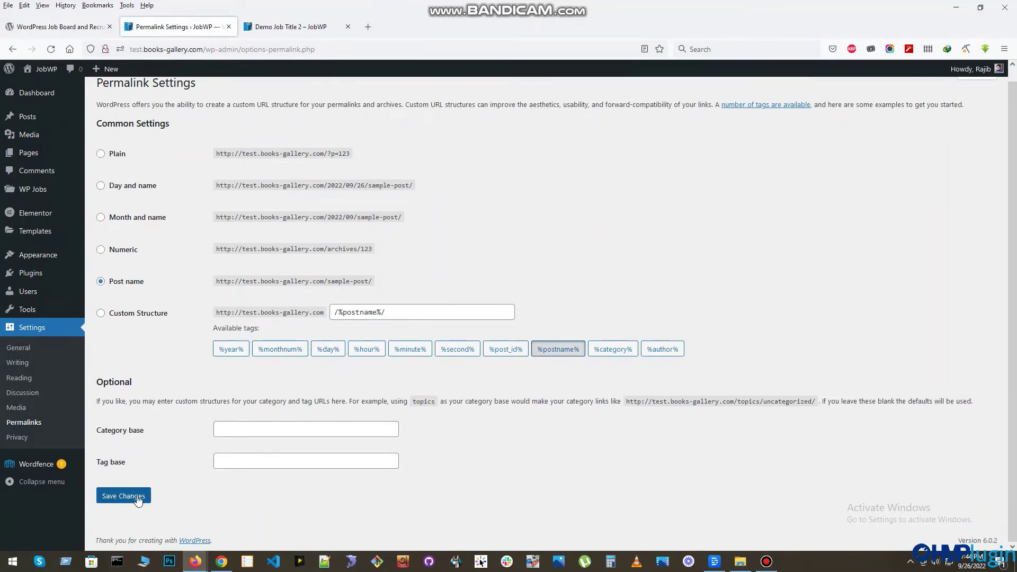
pyautogui.click(121, 498)
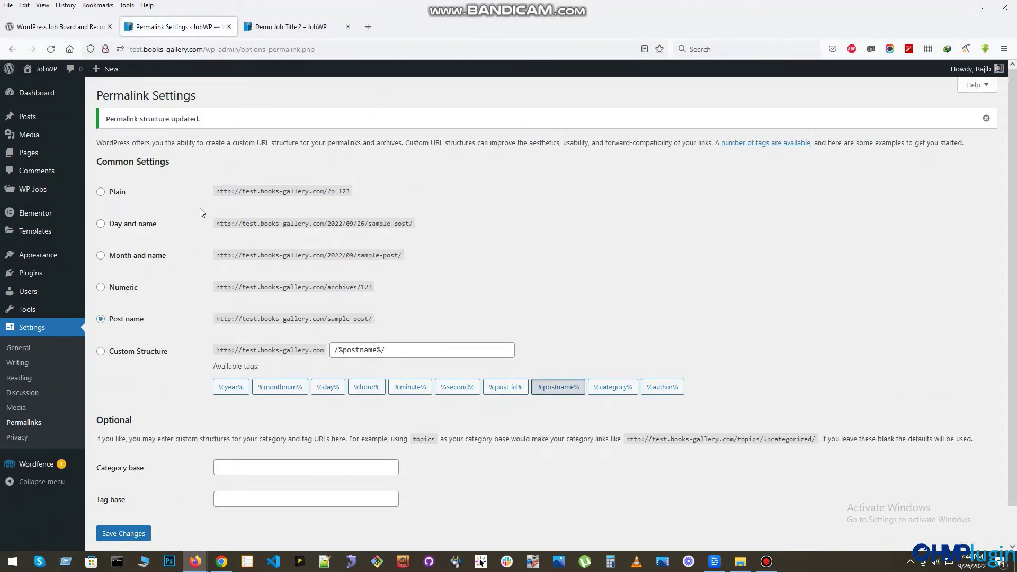
pyautogui.click(289, 27)
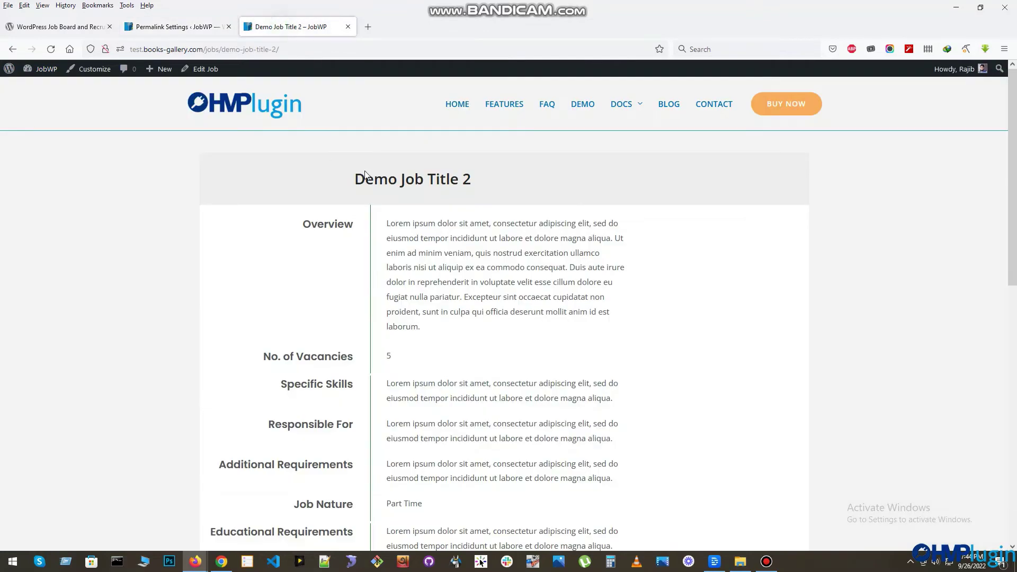
pyautogui.click(12, 49)
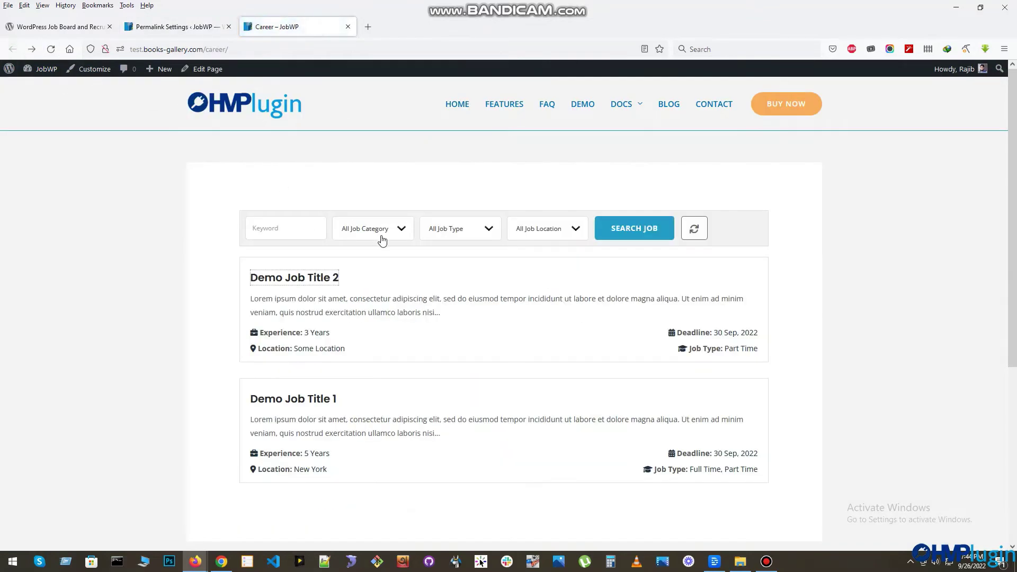
pyautogui.click(219, 26)
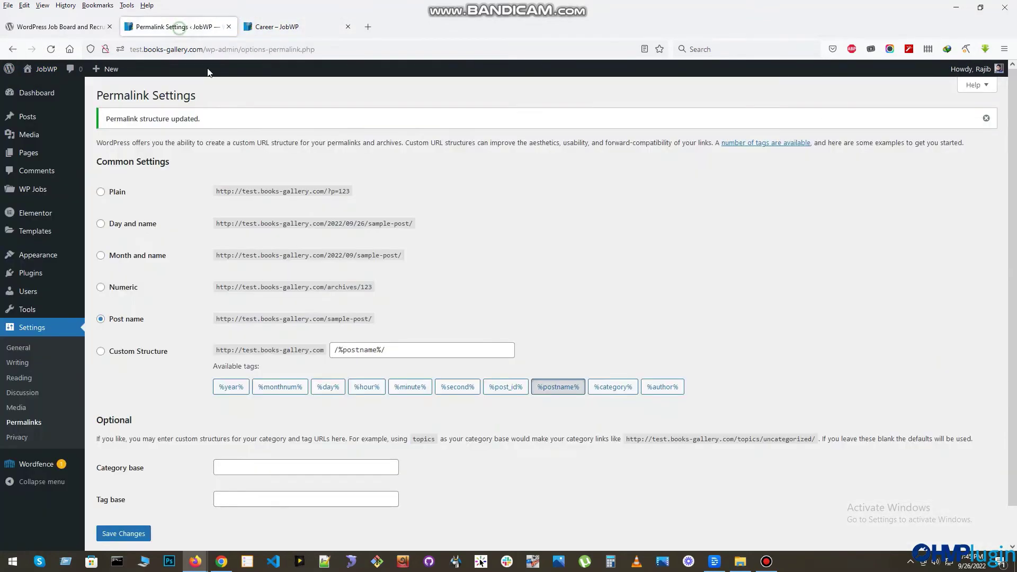
# - Save Grid as the Job List Layout in JobWP General Settings and reload the Career page
pyautogui.moveTo(36, 191)
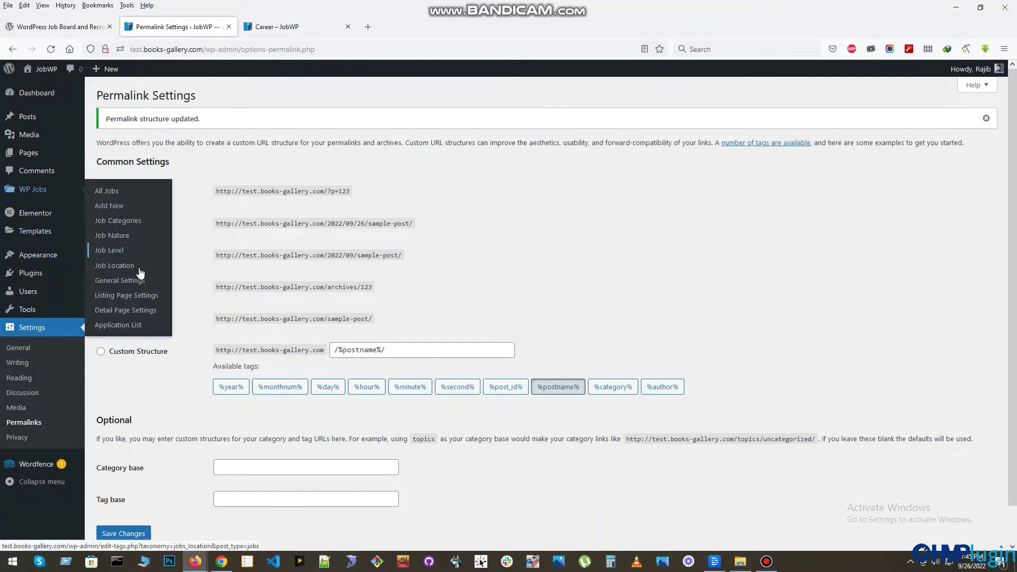
pyautogui.click(121, 281)
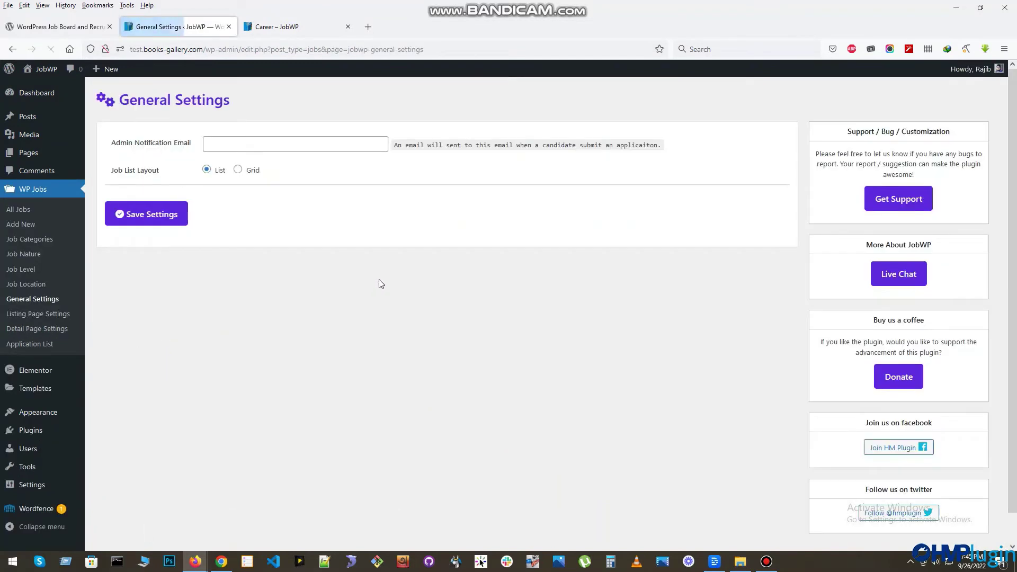
pyautogui.click(255, 173)
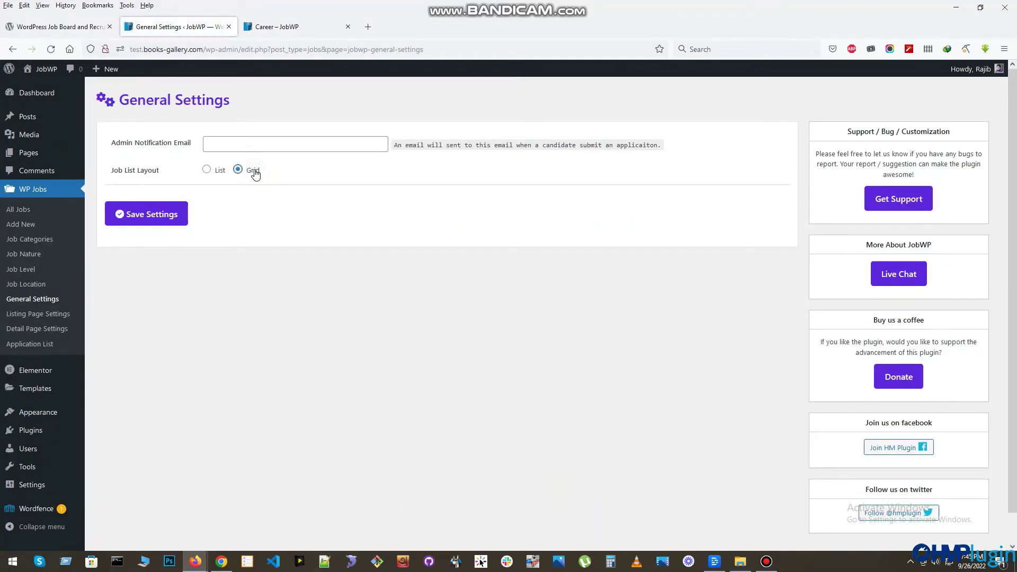
pyautogui.click(175, 227)
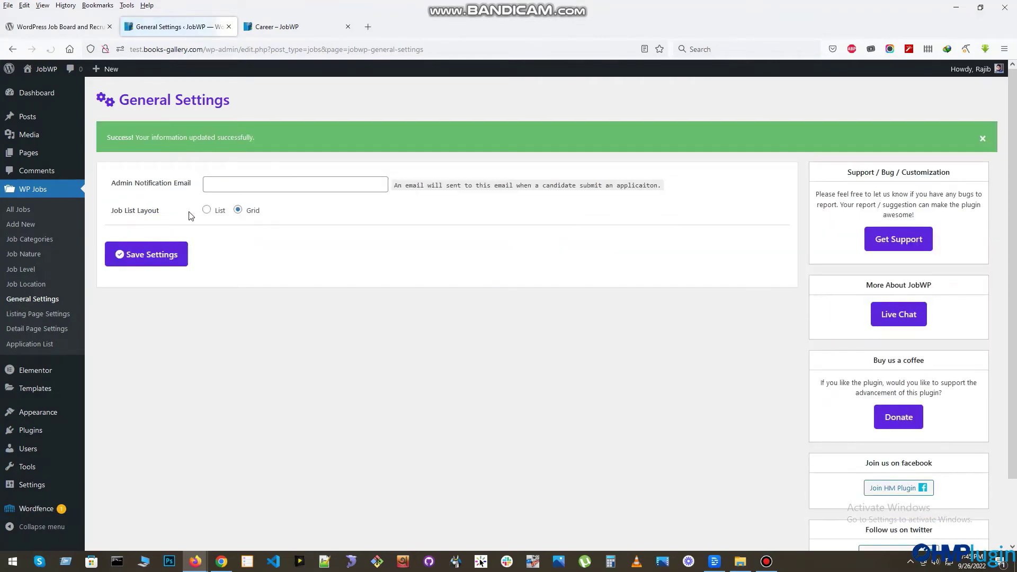
pyautogui.click(282, 31)
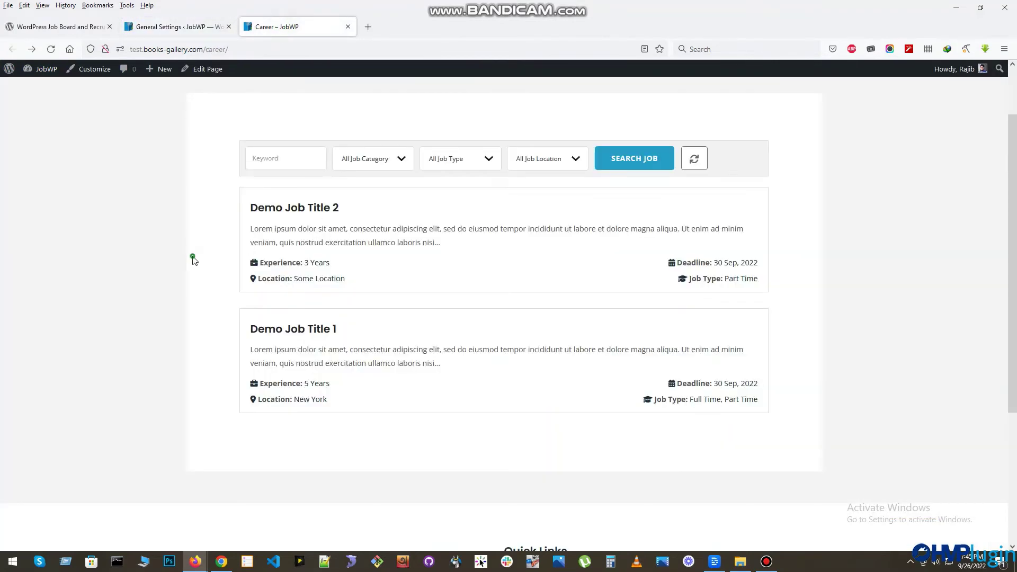
pyautogui.press('F5')
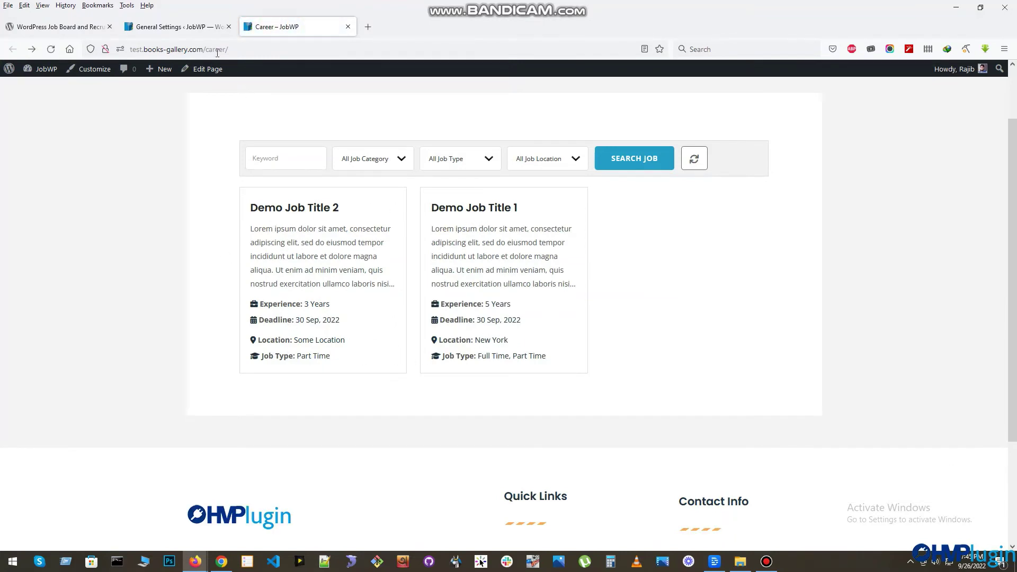
pyautogui.click(194, 29)
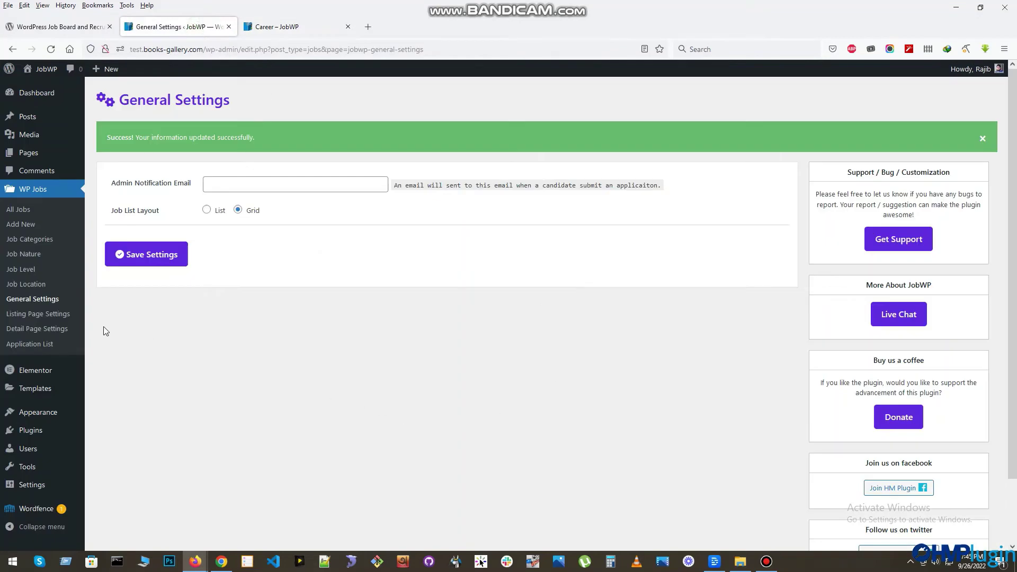
# - Try hiding job overviews in Listing Page Settings and check the Career page
pyautogui.click(54, 317)
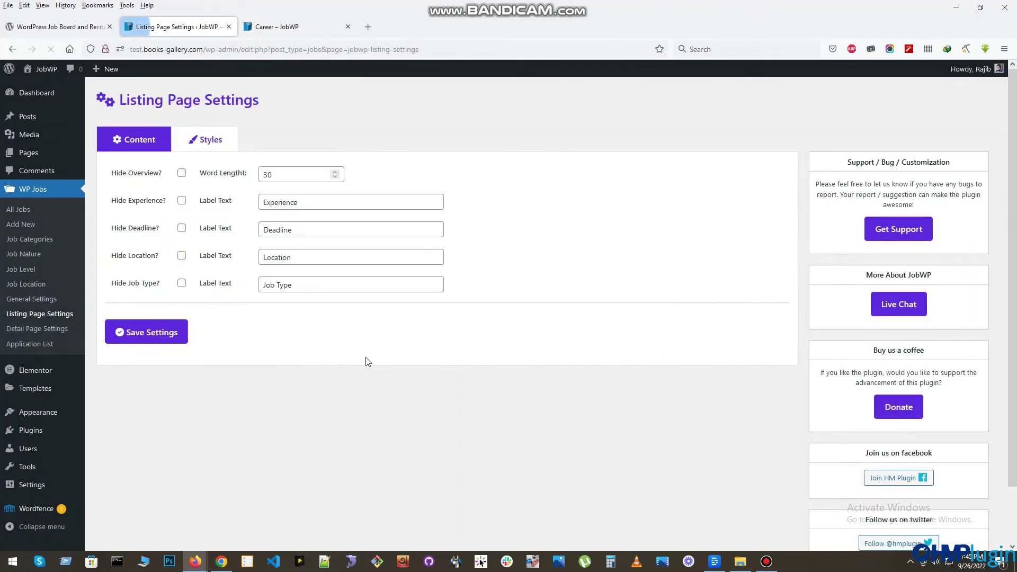
pyautogui.click(148, 175)
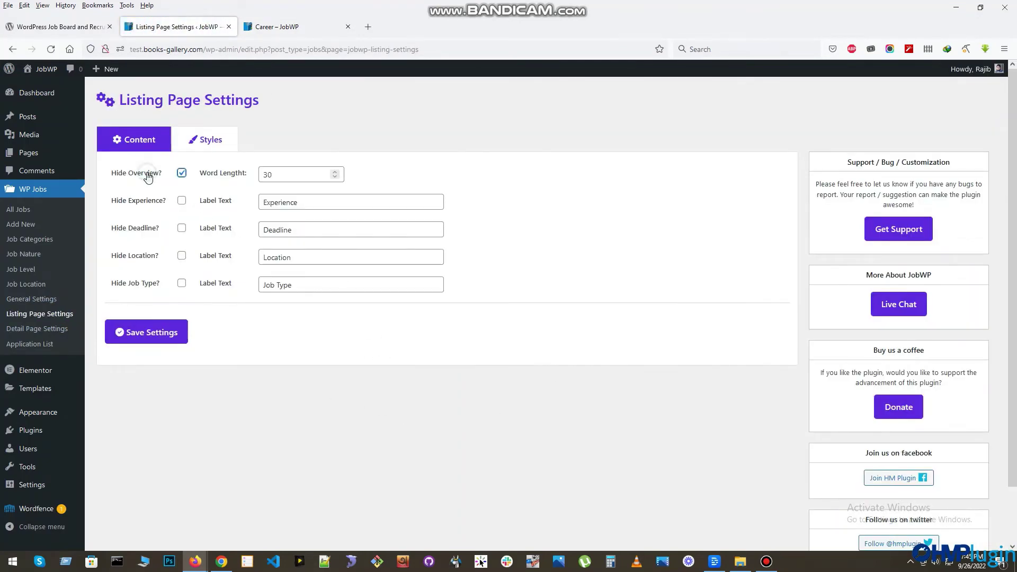
pyautogui.click(143, 338)
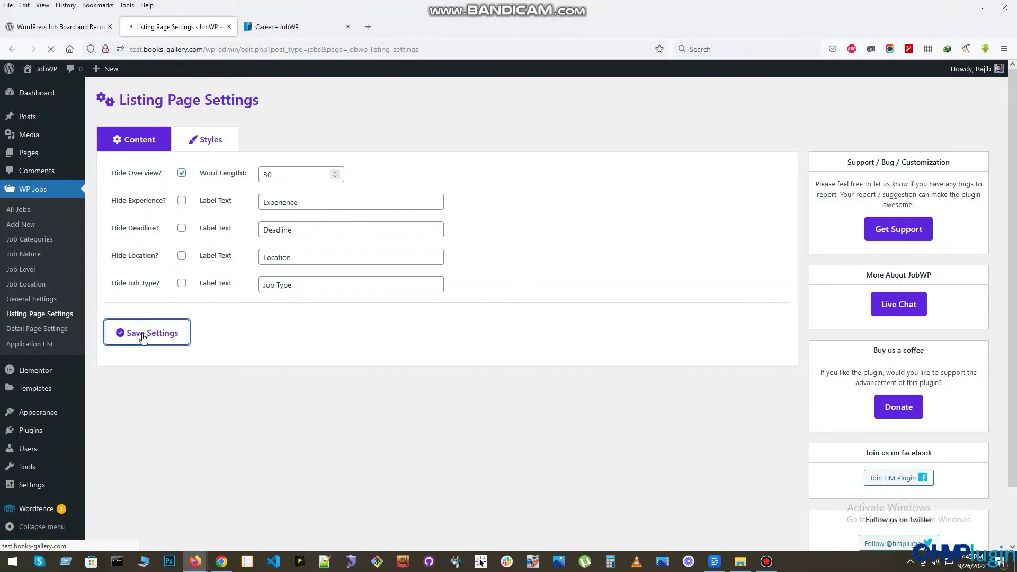
pyautogui.click(294, 30)
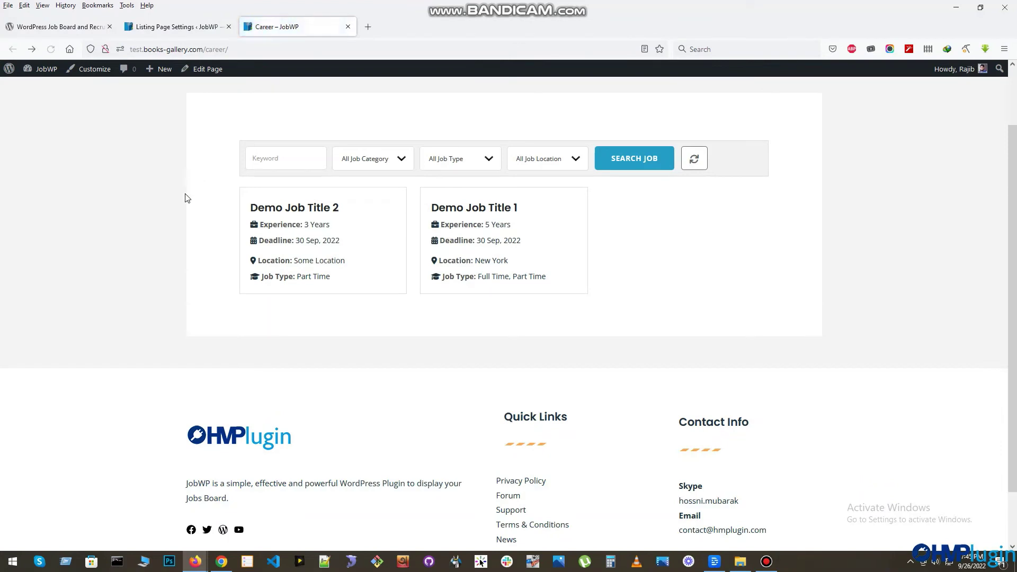
pyautogui.click(180, 28)
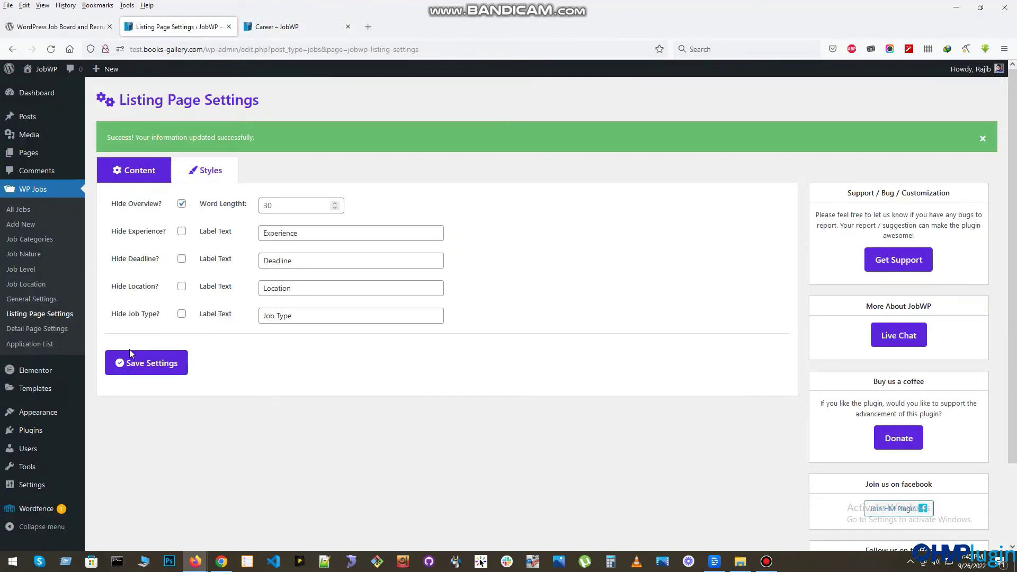
# - Show overviews again with a word length of 20, save, and reload Career
pyautogui.click(134, 205)
pyautogui.moveTo(269, 205); pyautogui.dragTo(259, 207)
pyautogui.click(162, 361)
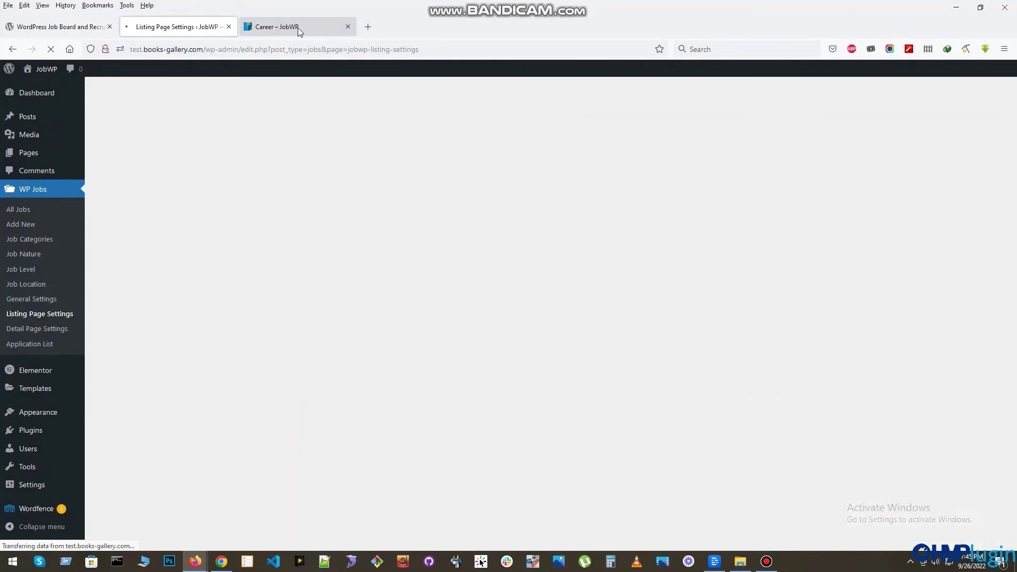
pyautogui.click(298, 28)
pyautogui.press('F5')
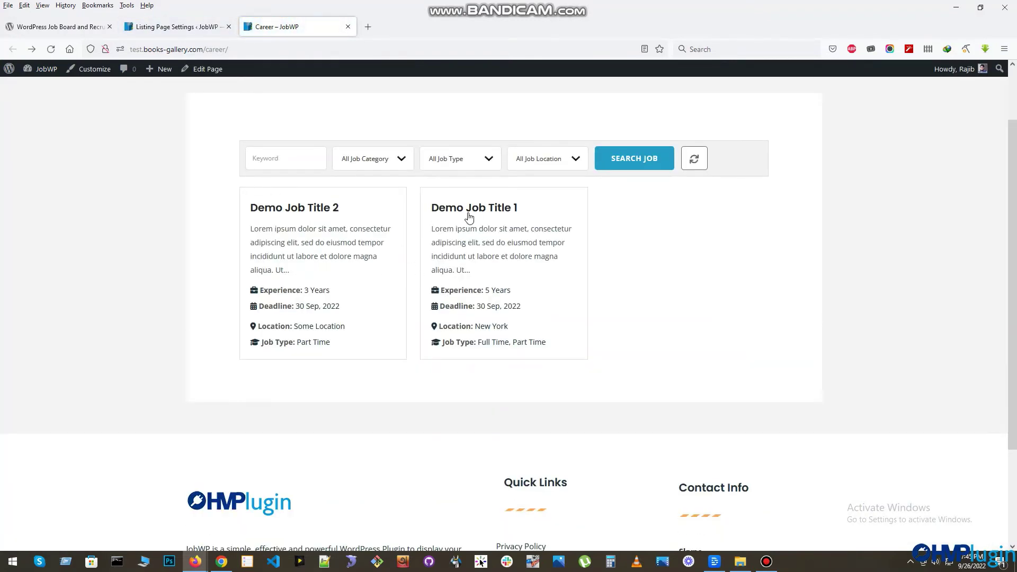
# - Review the Demo Job Title 1 detail page, then return to the settings tab
pyautogui.click(463, 208)
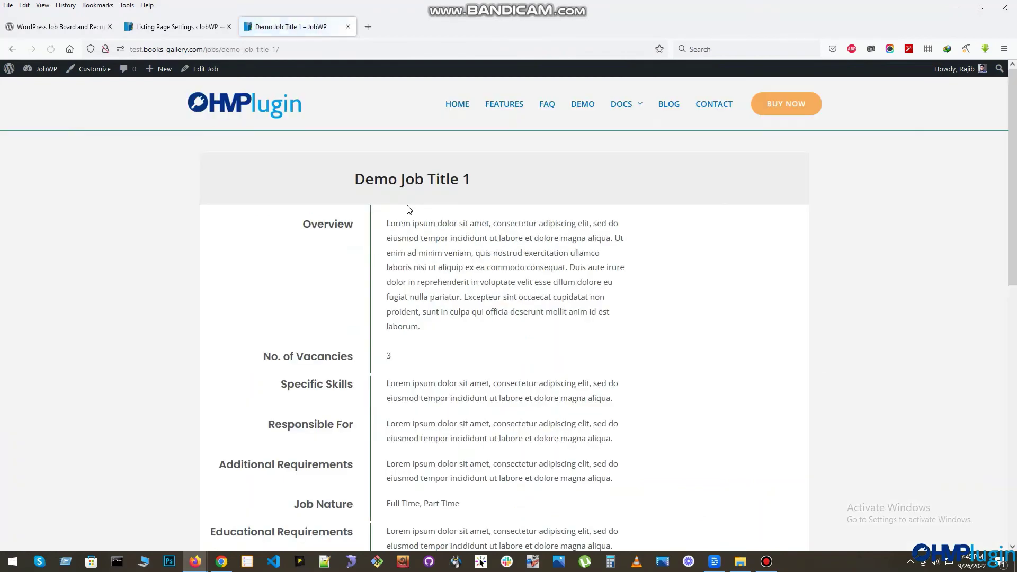
pyautogui.scroll(-3, 424, 211)
pyautogui.scroll(3, 405, 284)
pyautogui.scroll(-10, 420, 256)
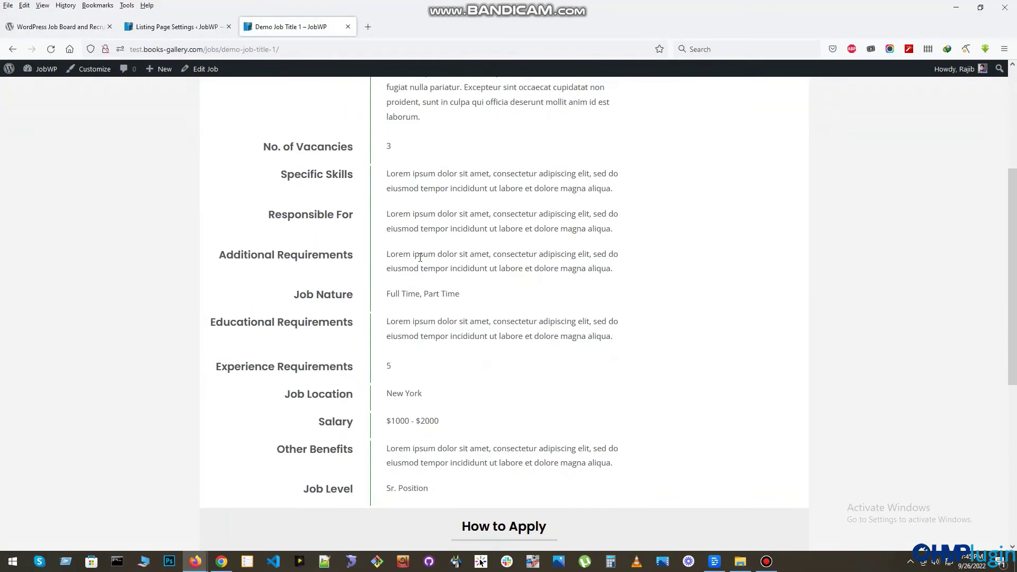
pyautogui.scroll(10, 460, 275)
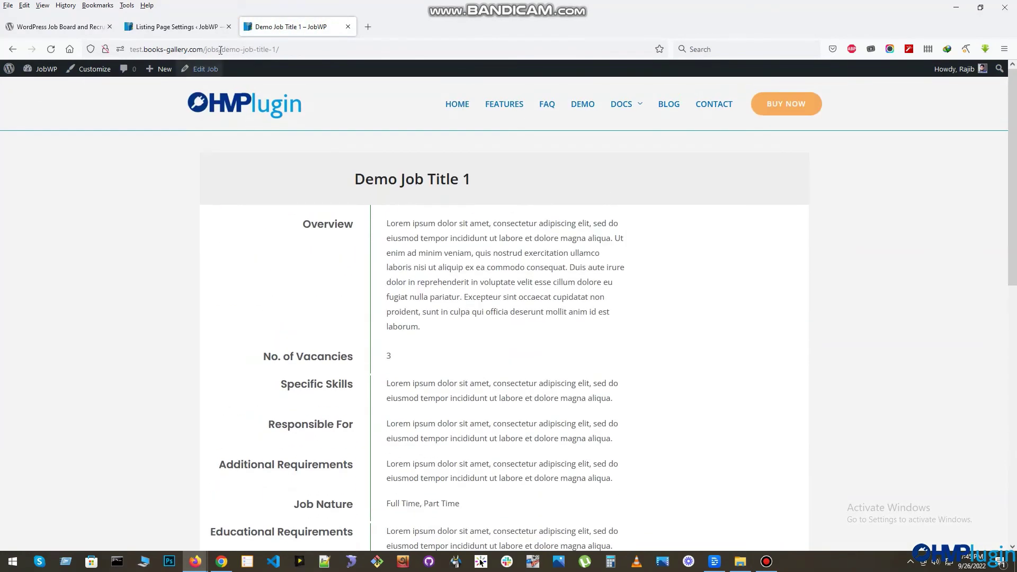
pyautogui.click(170, 26)
# - In JobWP Detail Page Settings, toggle Hide Overview and save the settings
pyautogui.click(38, 329)
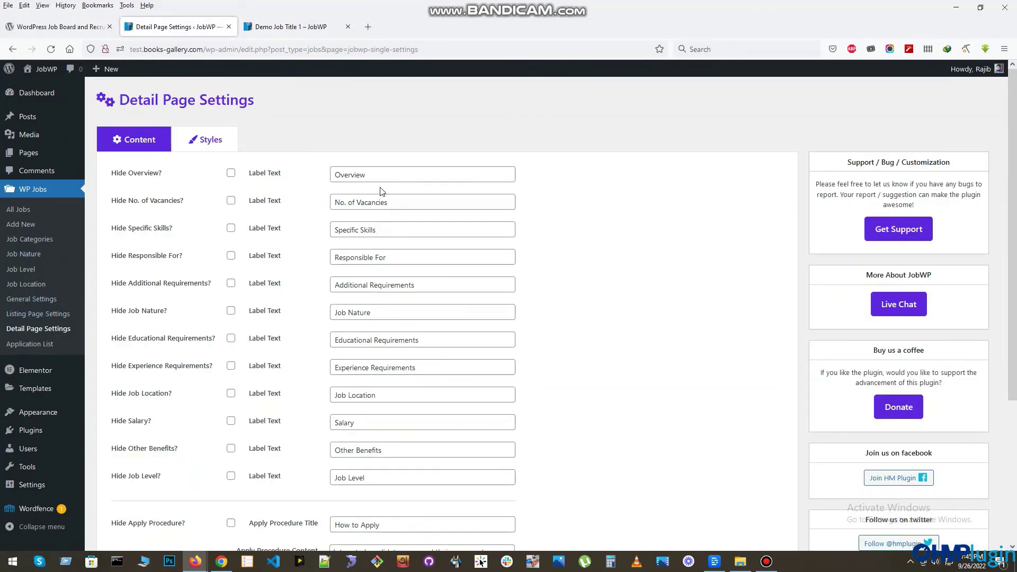
pyautogui.click(380, 177)
pyautogui.click(426, 208)
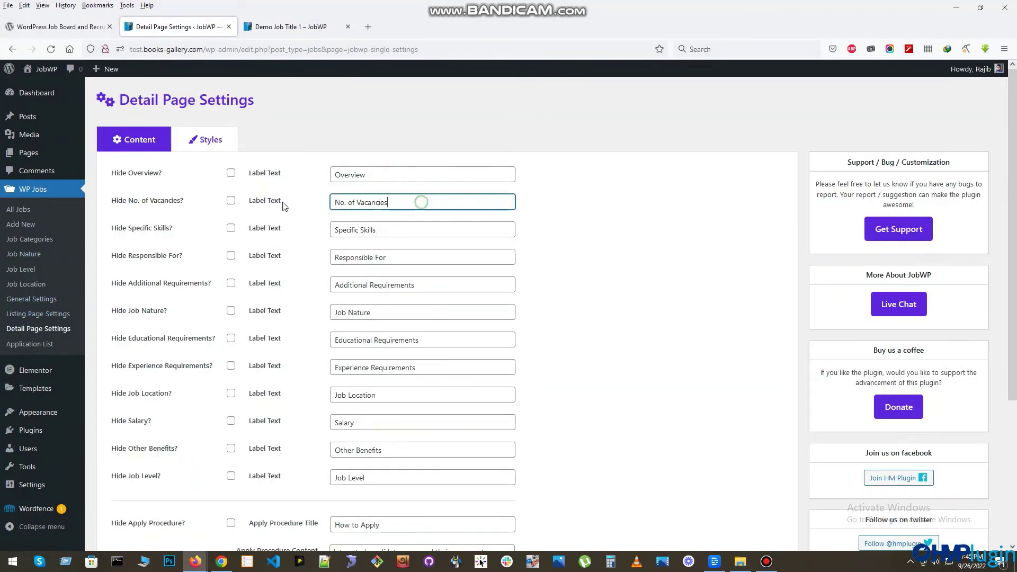
pyautogui.click(139, 175)
pyautogui.scroll(-4, 268, 268)
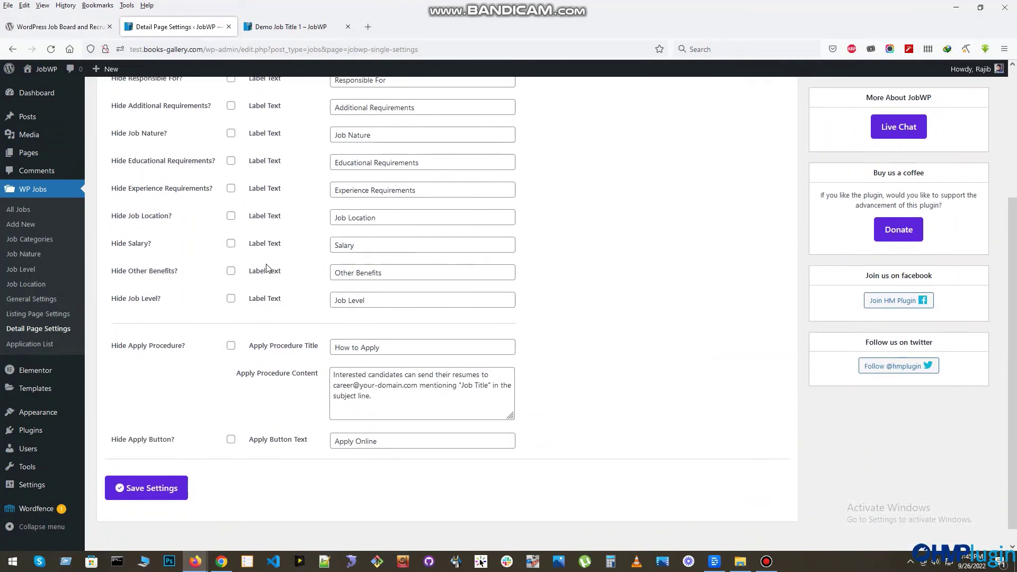
pyautogui.click(183, 472)
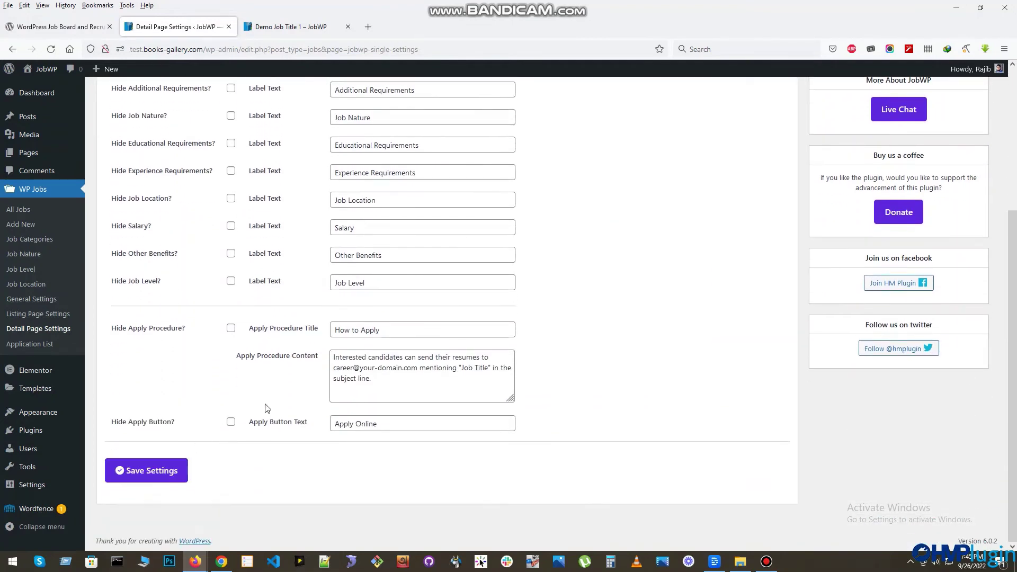
# - Review the detail page style options, then return to the Demo Job Title 1 page
pyautogui.click(209, 141)
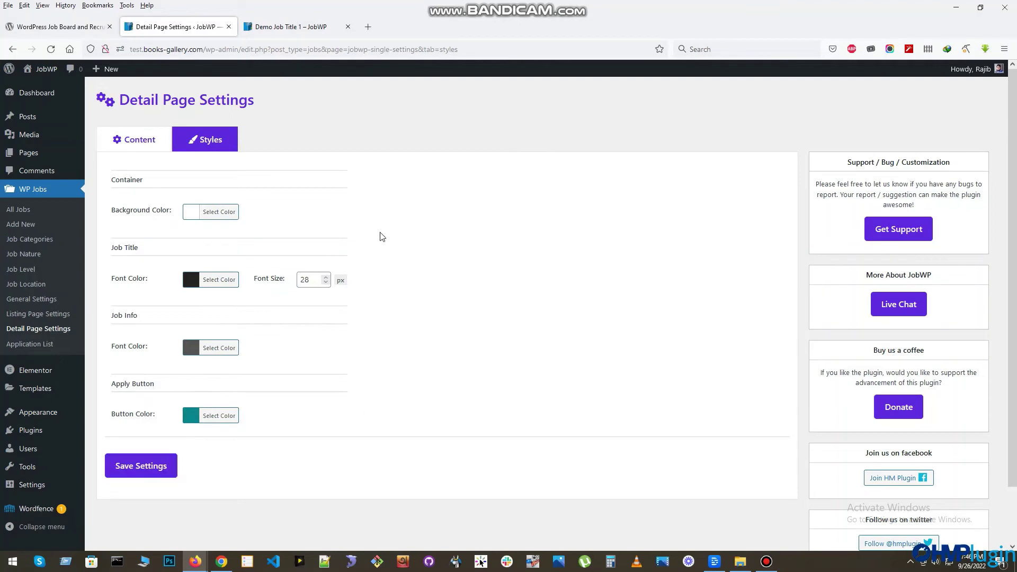
pyautogui.click(287, 28)
pyautogui.scroll(-5, 438, 323)
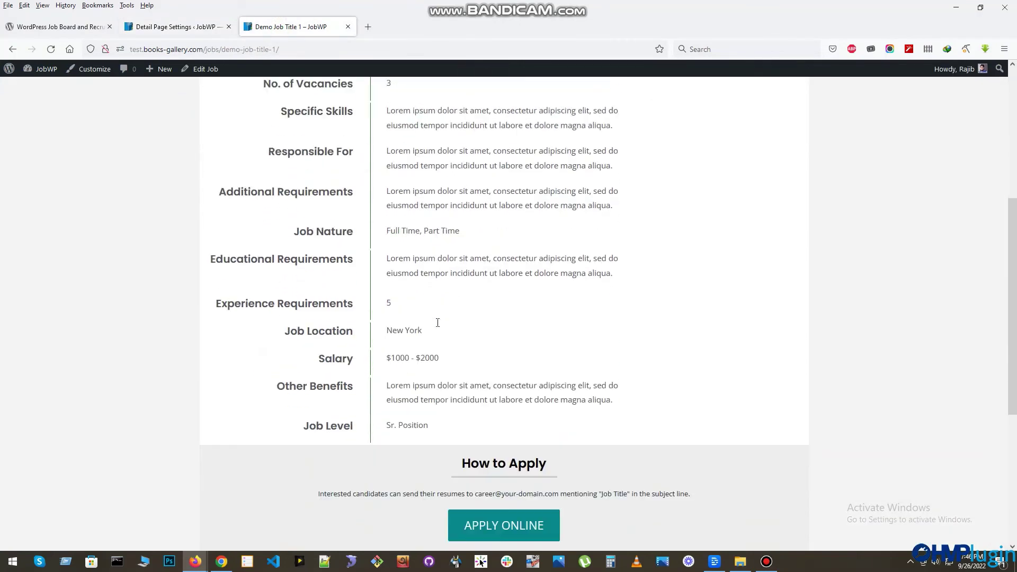
# - Open the Demo Job Title 1 application form and enter the applicant's full name, email and cover letter
pyautogui.scroll(-4, 438, 322)
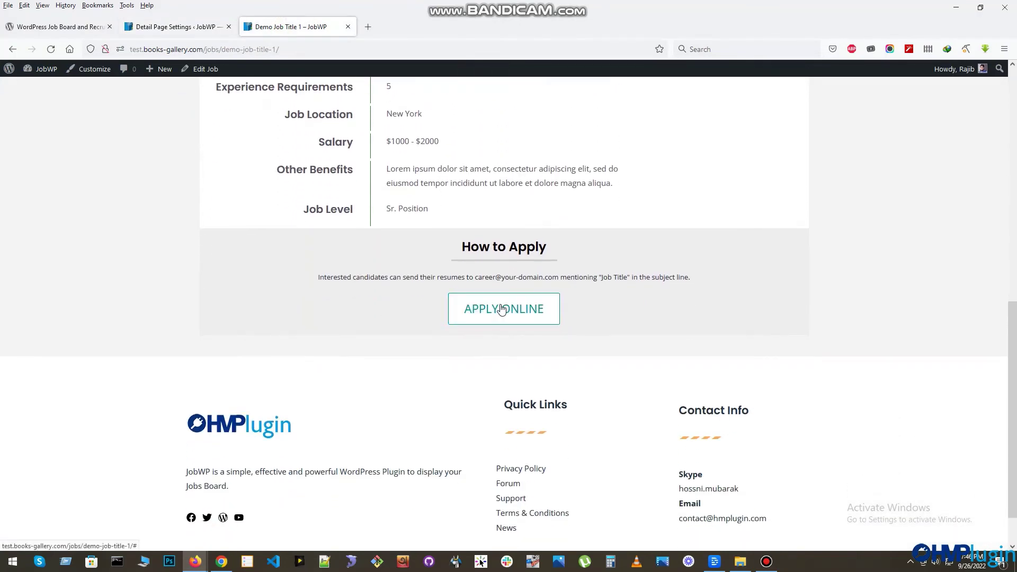
pyautogui.click(502, 309)
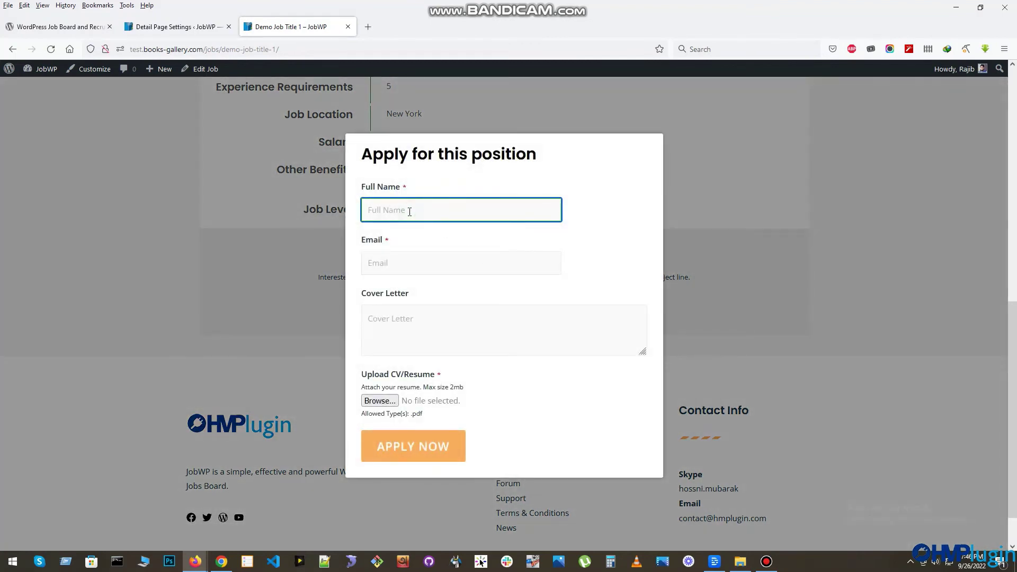
pyautogui.click(396, 263)
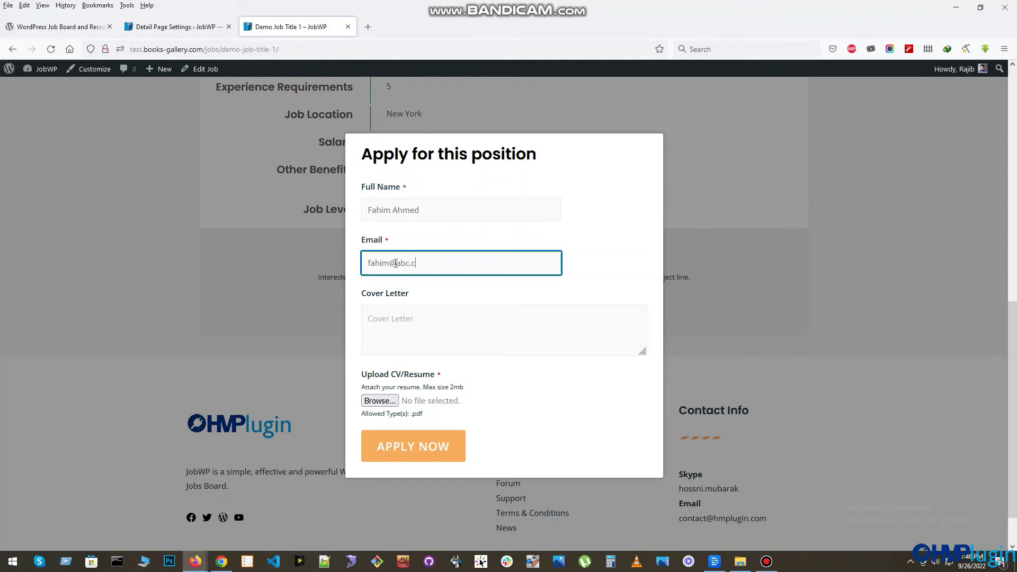
pyautogui.click(414, 321)
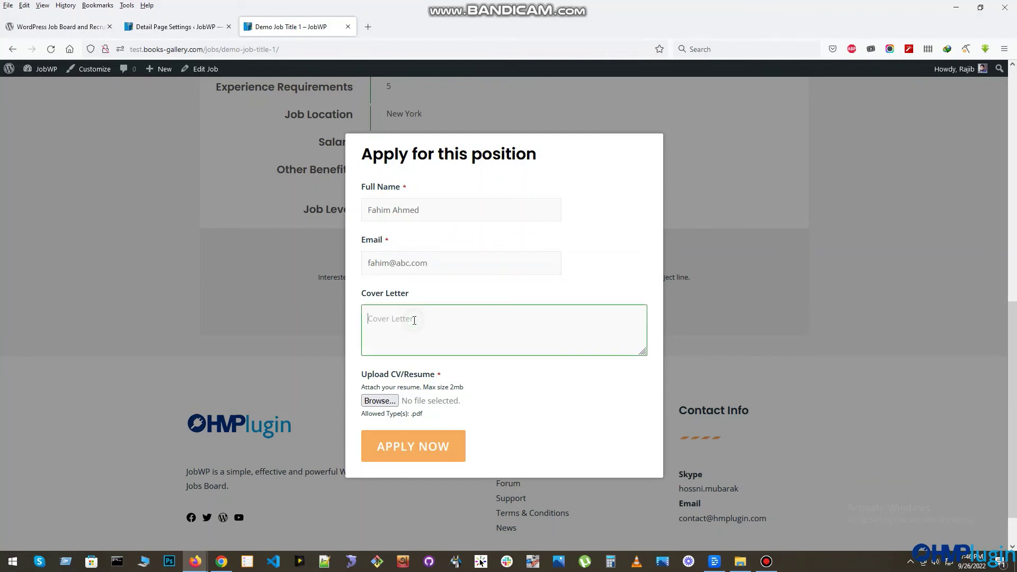
pyautogui.write('Hello,')
# - Attach a PDF résumé from Downloads and submit the application, selecting the thank-you message
pyautogui.click(413, 448)
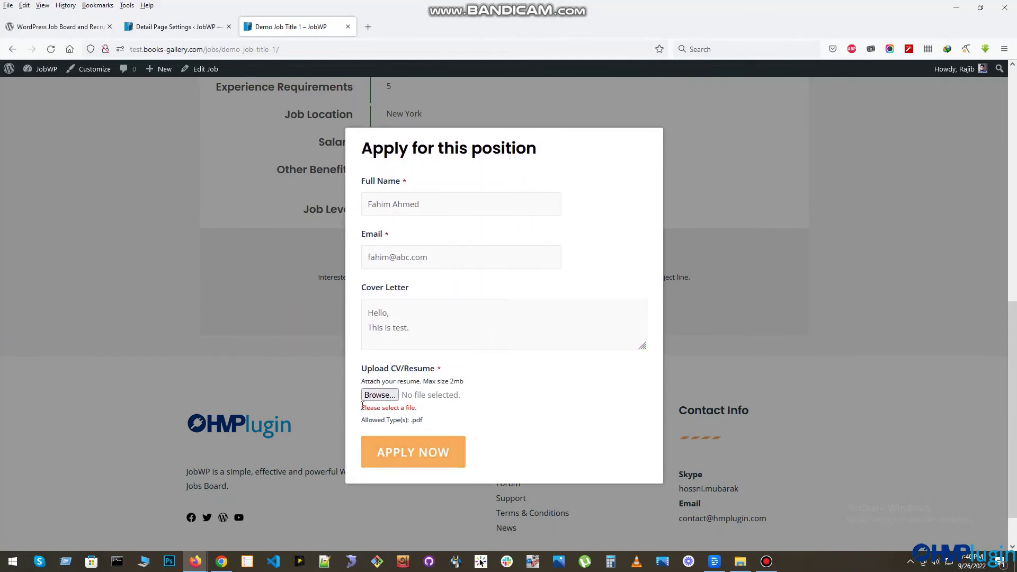
pyautogui.click(379, 395)
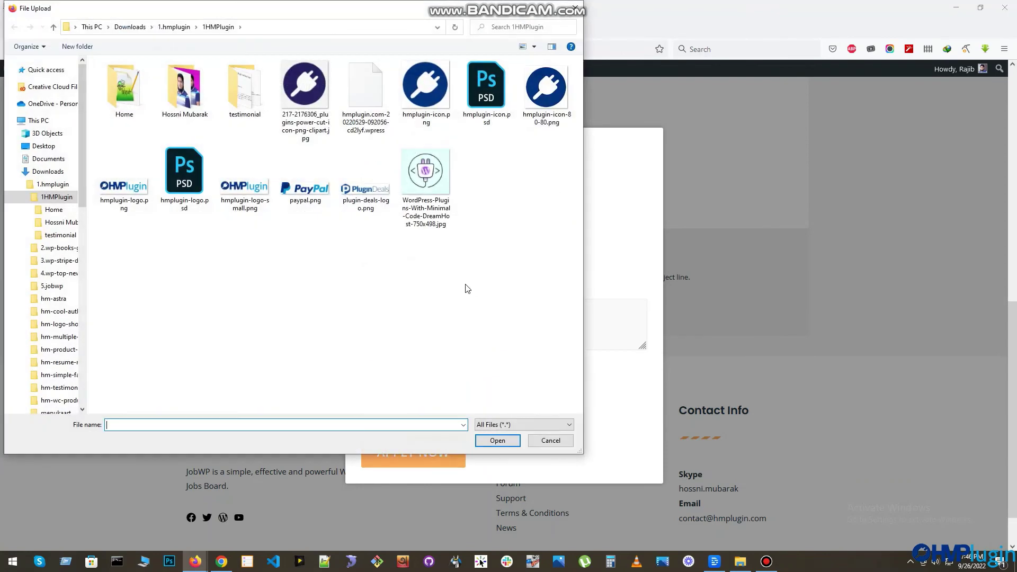
pyautogui.click(130, 26)
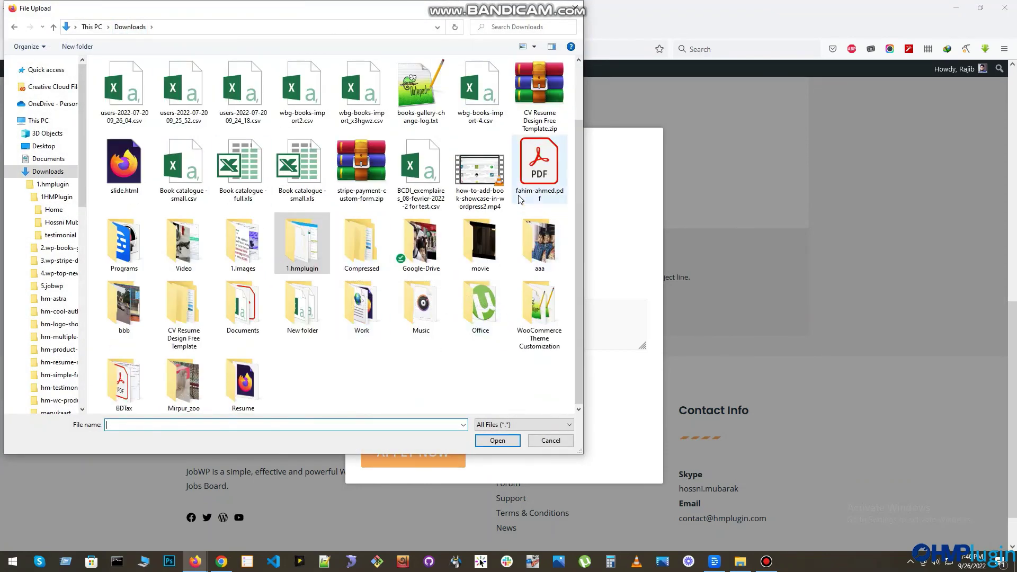
pyautogui.click(536, 174)
pyautogui.click(499, 440)
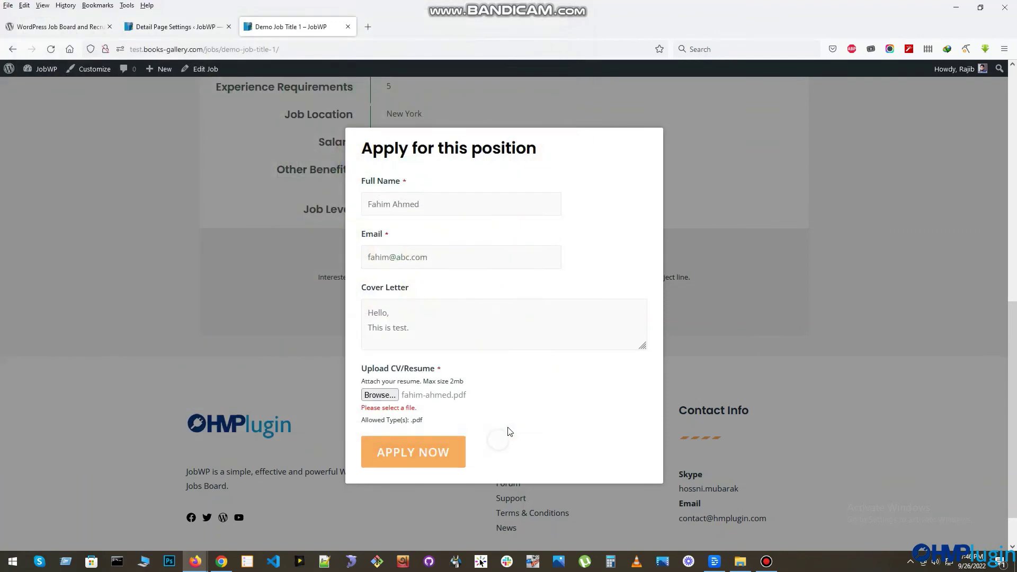
pyautogui.click(414, 455)
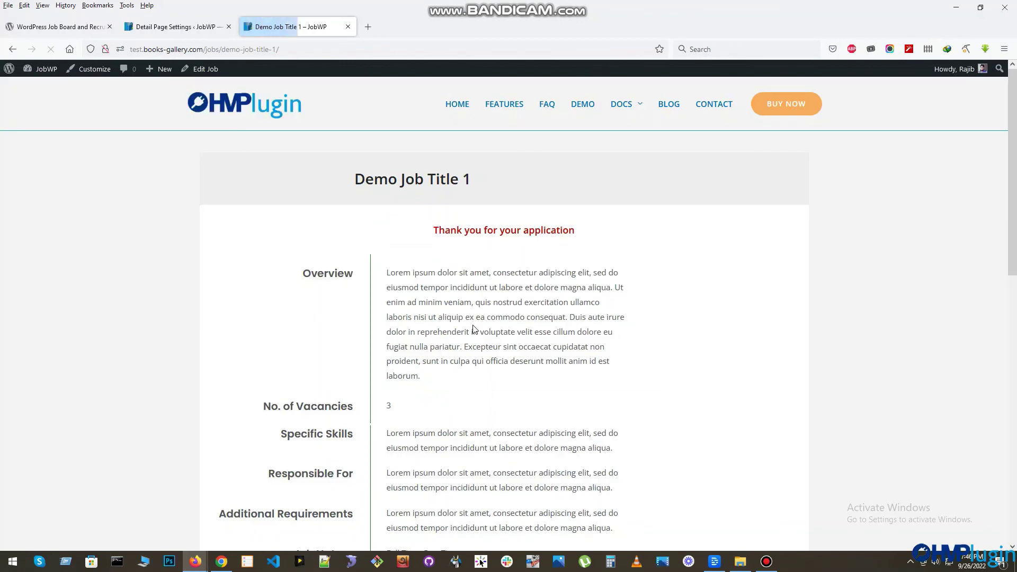
pyautogui.moveTo(435, 233); pyautogui.dragTo(627, 234)
# - Return to the JobWP admin tab and open WP Jobs > Application List
pyautogui.click(627, 234)
pyautogui.click(175, 27)
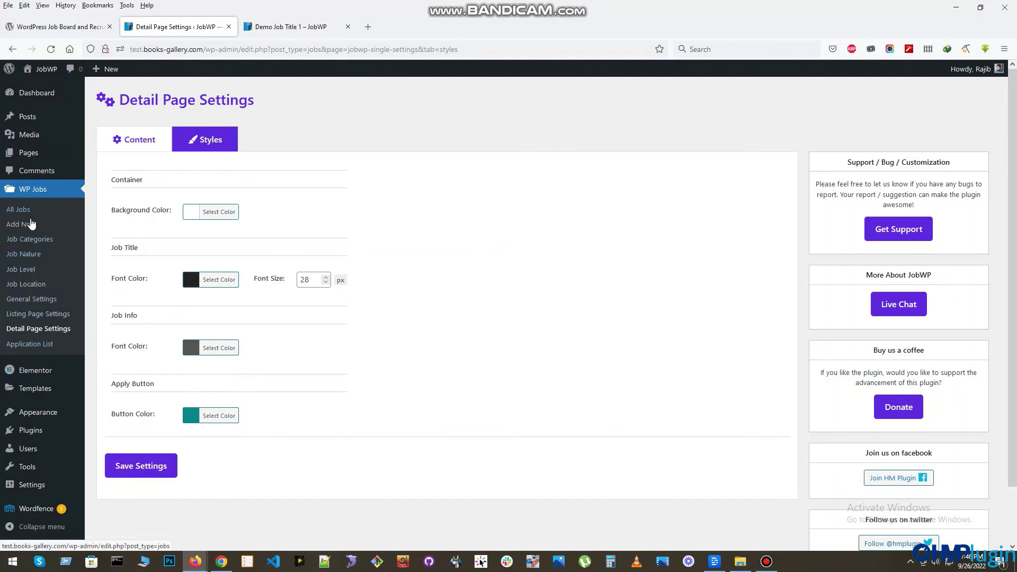
pyautogui.click(21, 345)
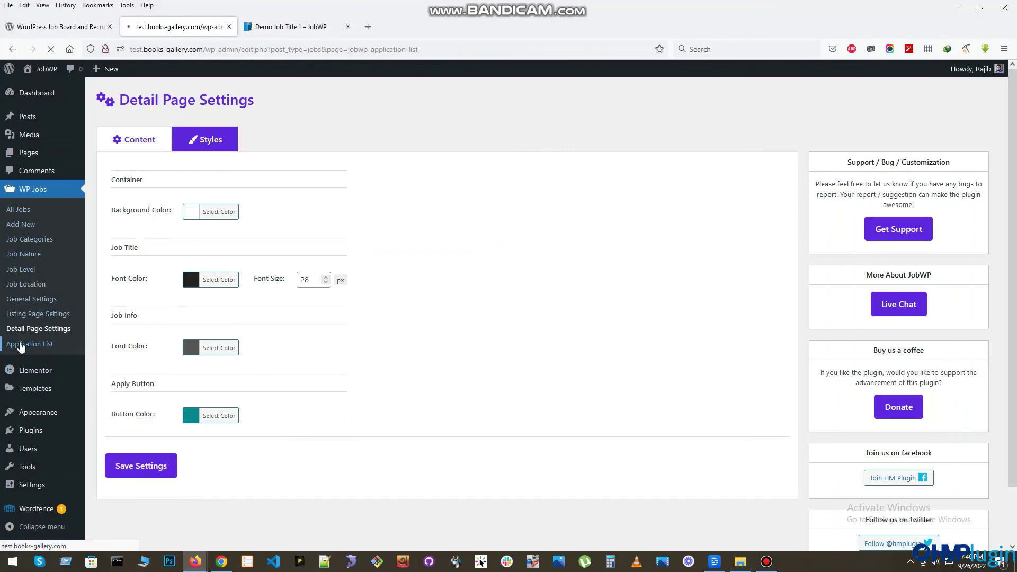